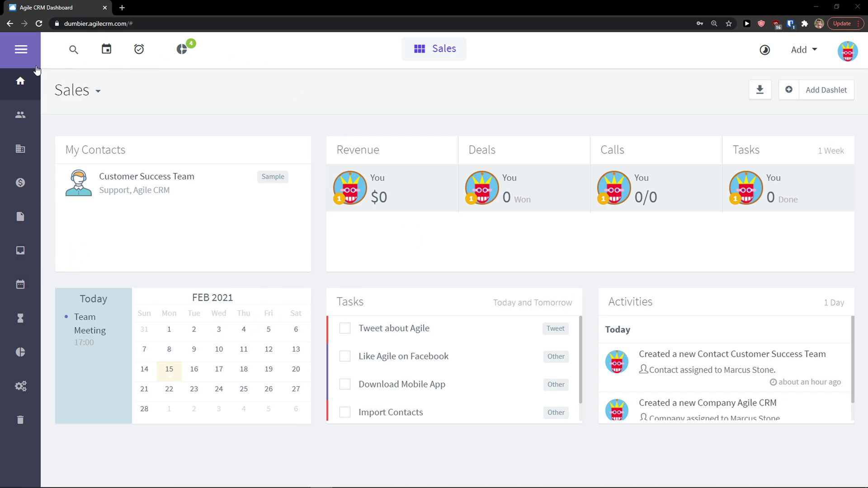
Step: On the Sales dashboard, expand the navigation sidebar and collapse it back to icons
click(23, 56)
click(20, 53)
drag(400, 148, 400, 148)
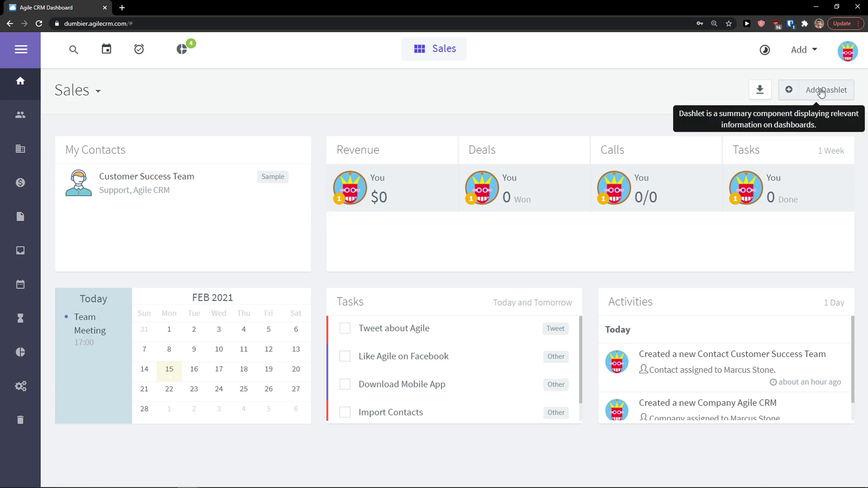
Step: Add the Revenue Graph dashlet from the Deals section of the dashlet catalogue
click(794, 92)
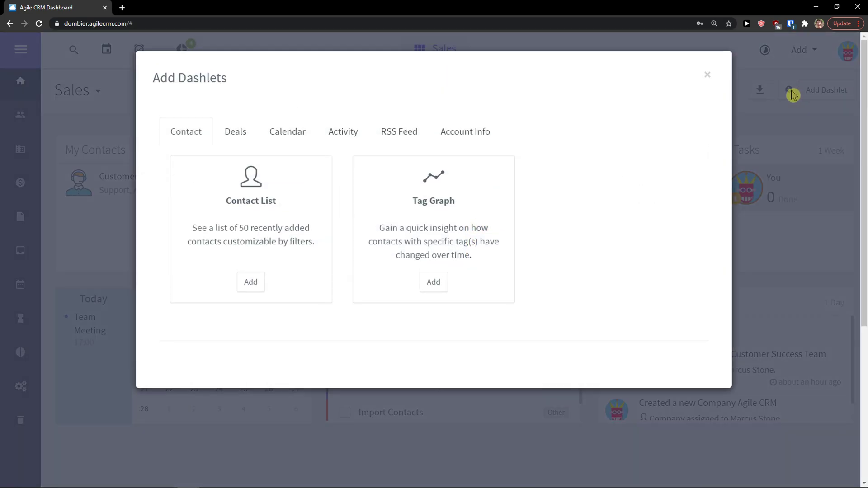
click(235, 134)
scroll(320, 209, down, 3)
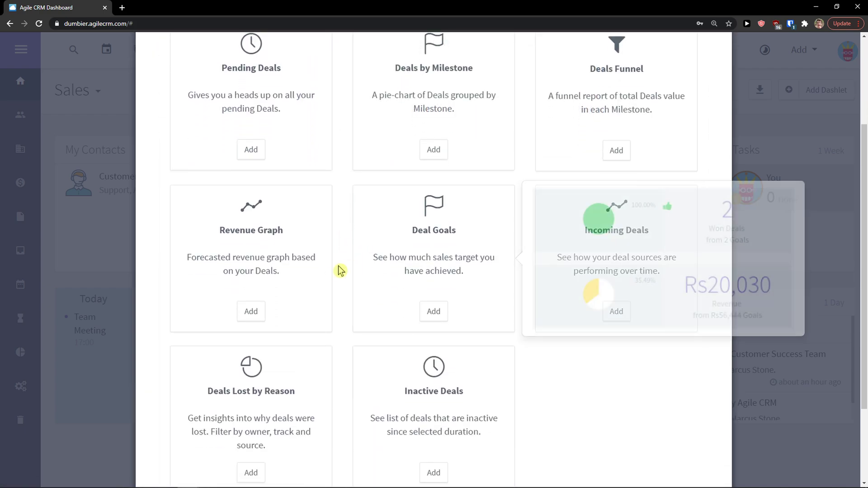
click(260, 314)
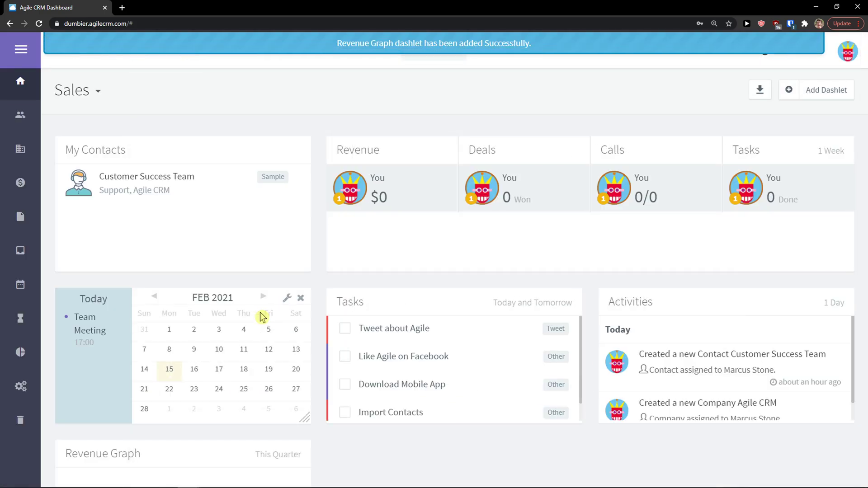
scroll(161, 413, up, 2)
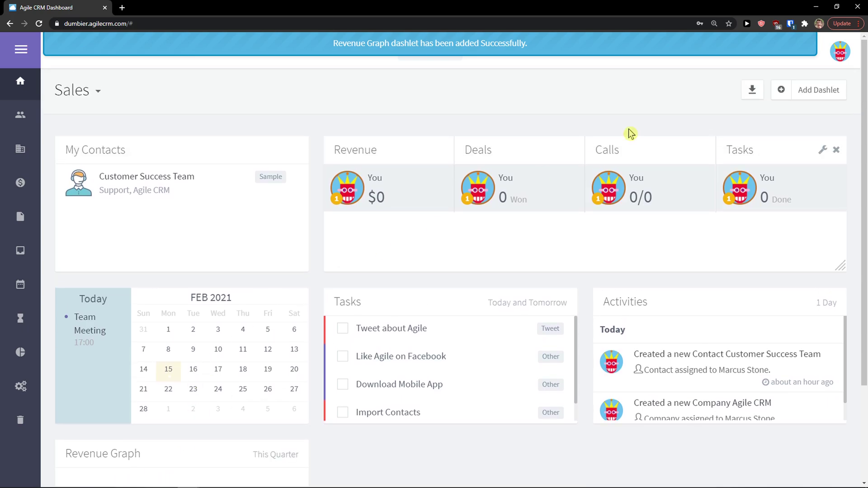
Step: Reopen the dashlet catalogue, browse the RSS Feed and Activity dashlets, then close it
click(809, 90)
click(382, 134)
click(339, 133)
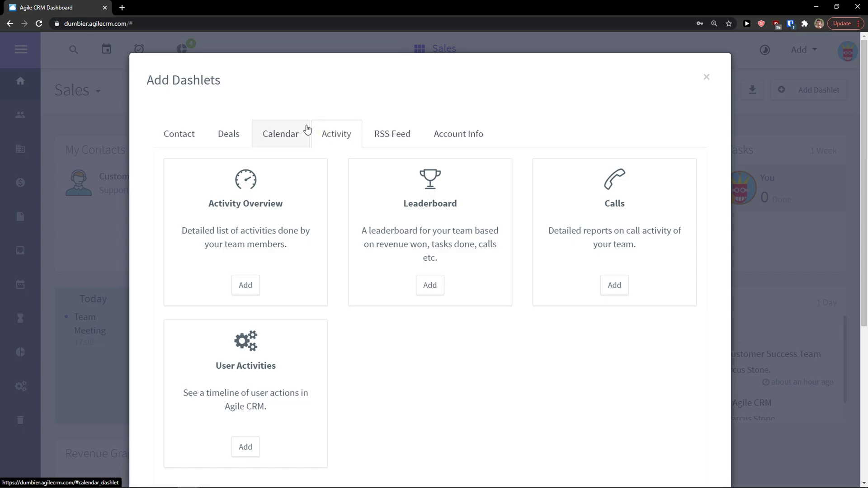
click(707, 78)
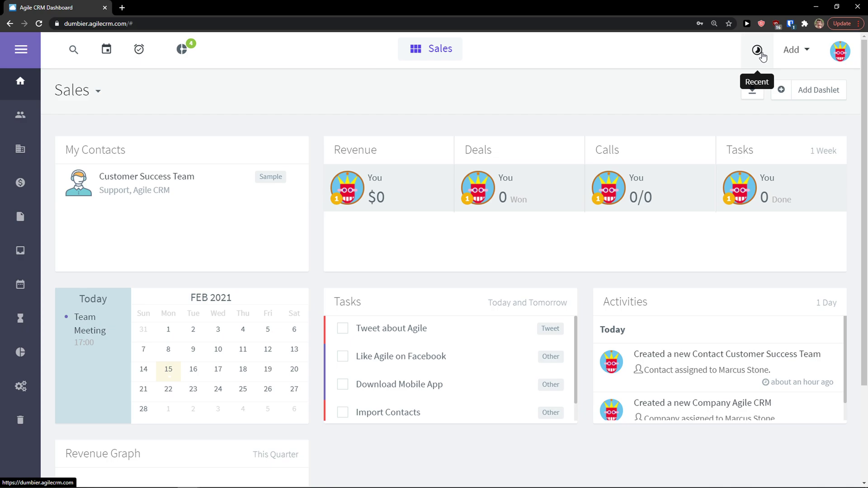
Step: Open the Add record-type dropdown and dismiss it without creating anything
click(791, 51)
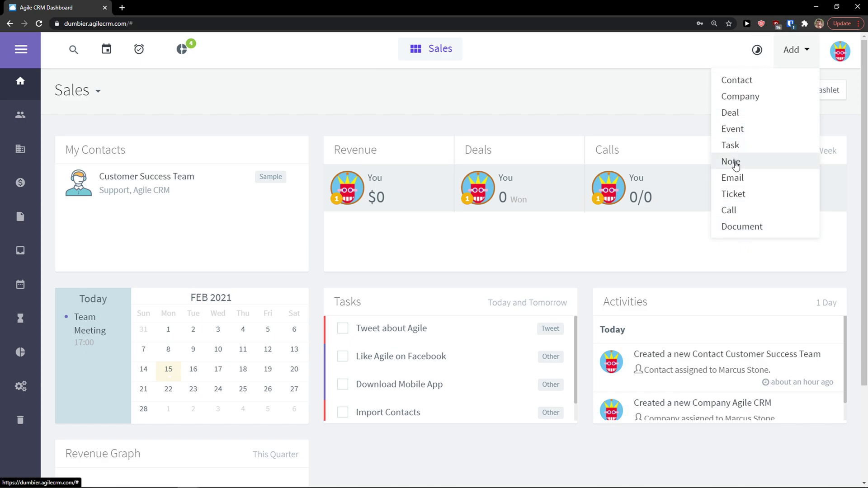
click(253, 108)
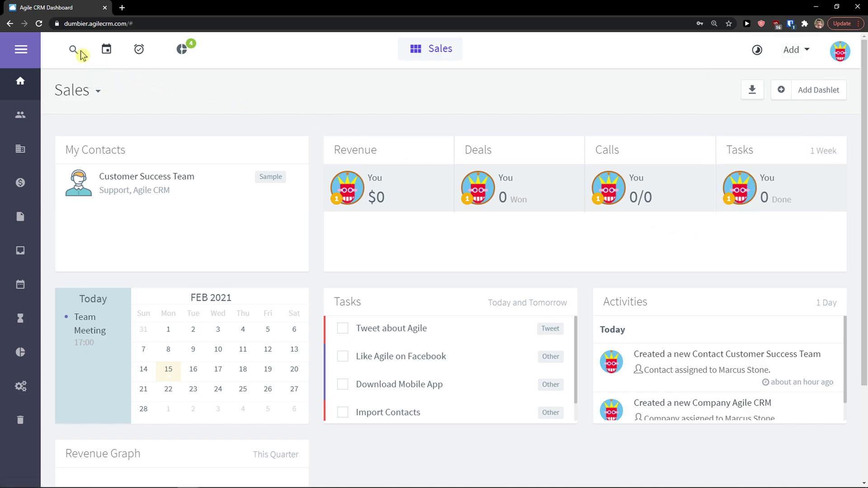
Step: Visit the February 2021 calendar, then the My Pending Tasks board, and open global search
click(113, 53)
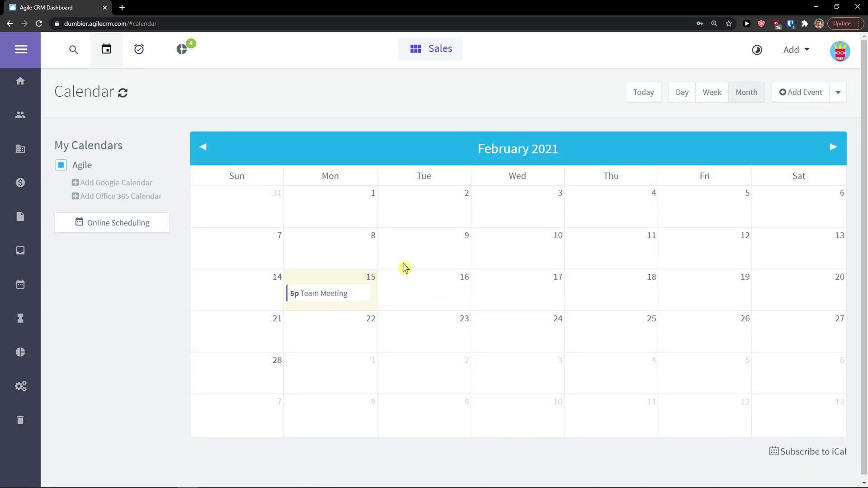
click(138, 53)
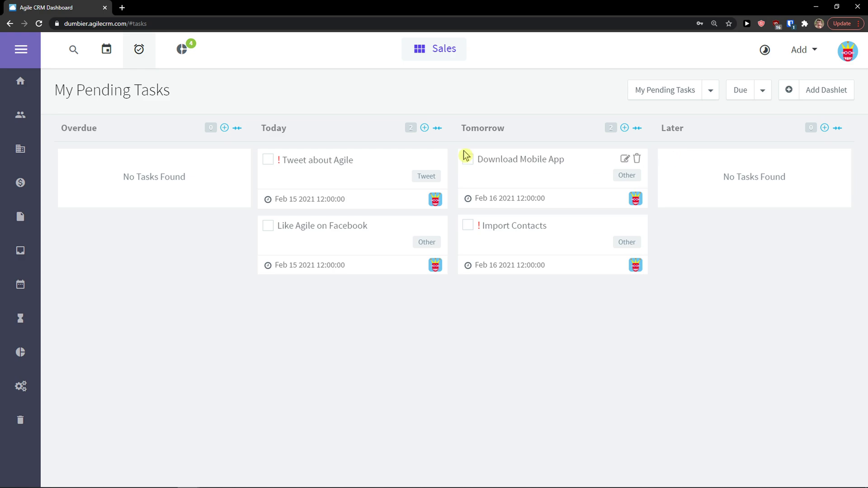
click(71, 50)
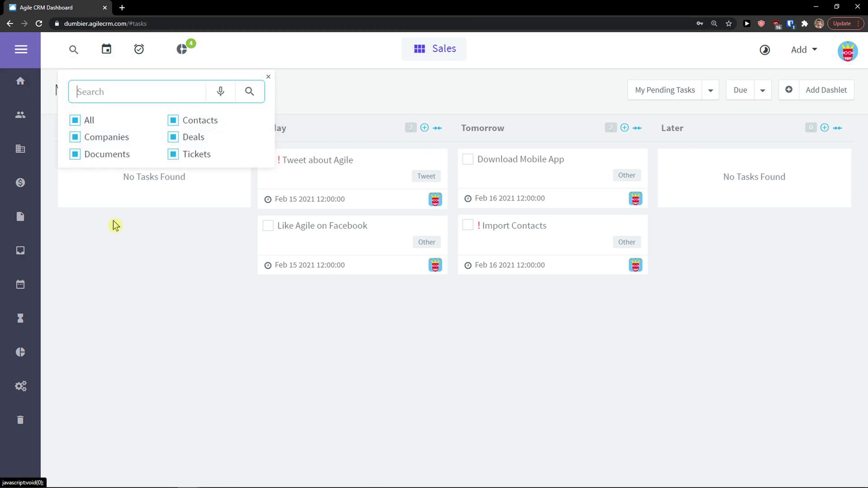
Step: Go to the Contacts list, close the Import Contacts options, and look over the Filters panel
click(23, 62)
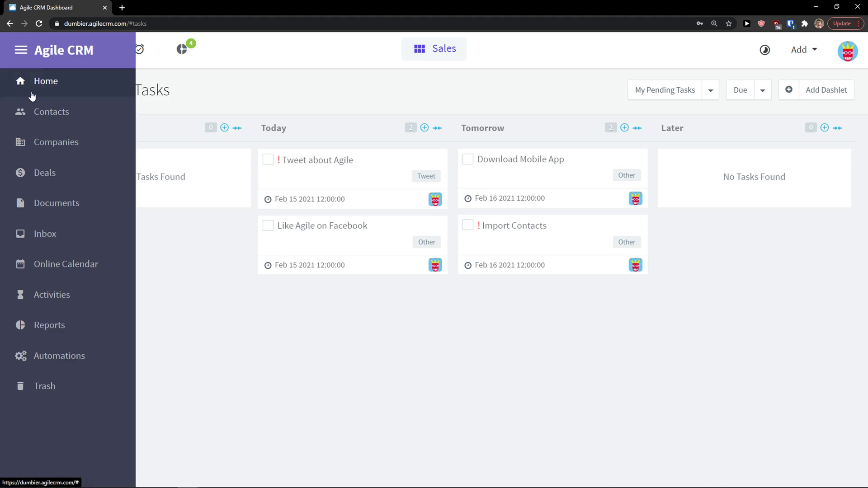
click(52, 121)
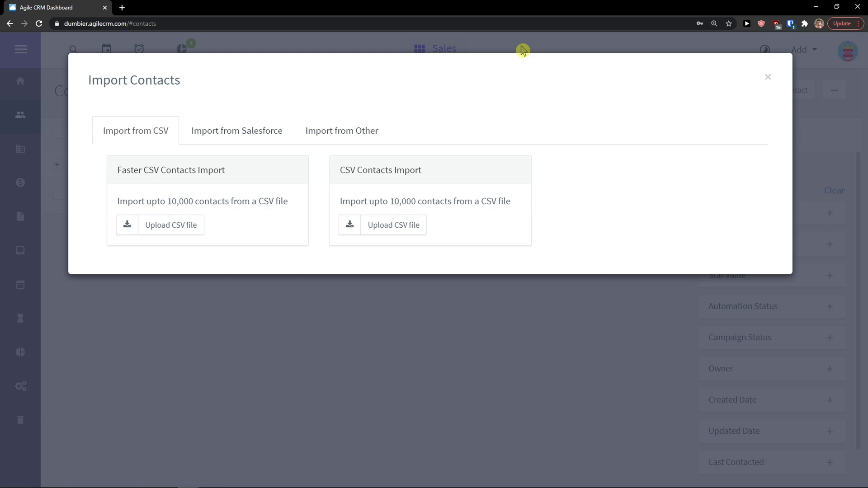
click(768, 79)
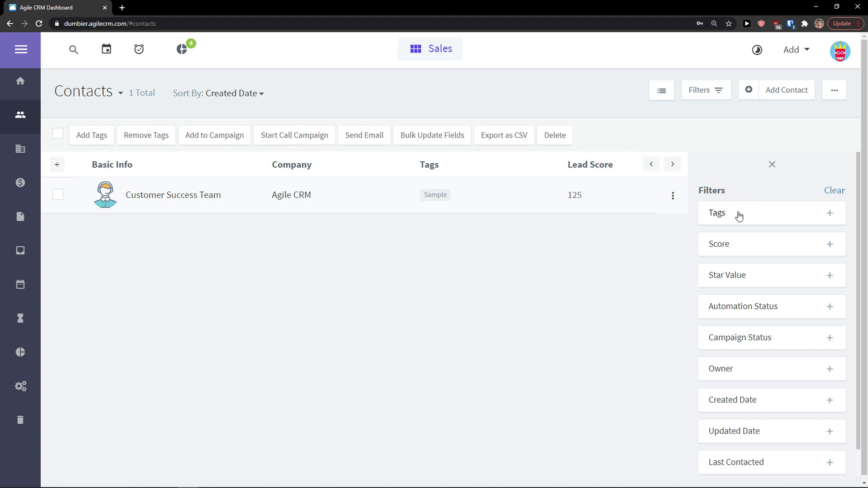
scroll(735, 217, down, 1)
scroll(730, 213, up, 1)
Step: Start a new contact, fill the form from autofill, and append text to the last name
click(787, 90)
click(442, 130)
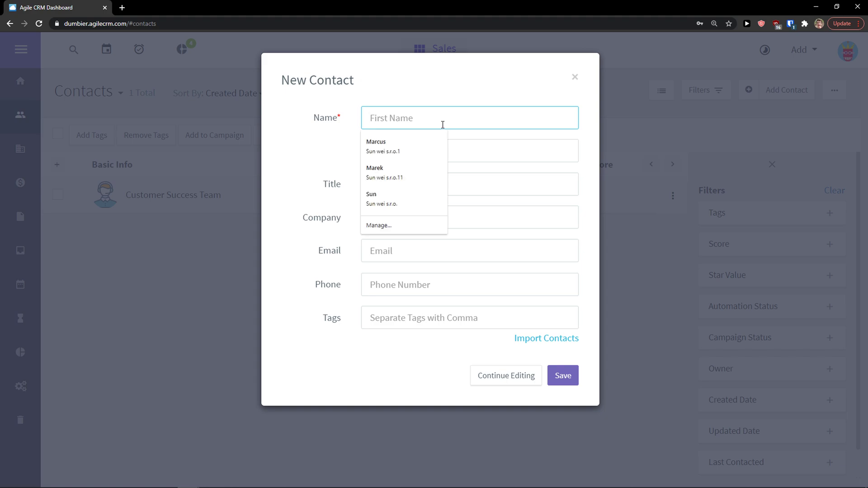
click(426, 141)
double_click(445, 122)
click(490, 146)
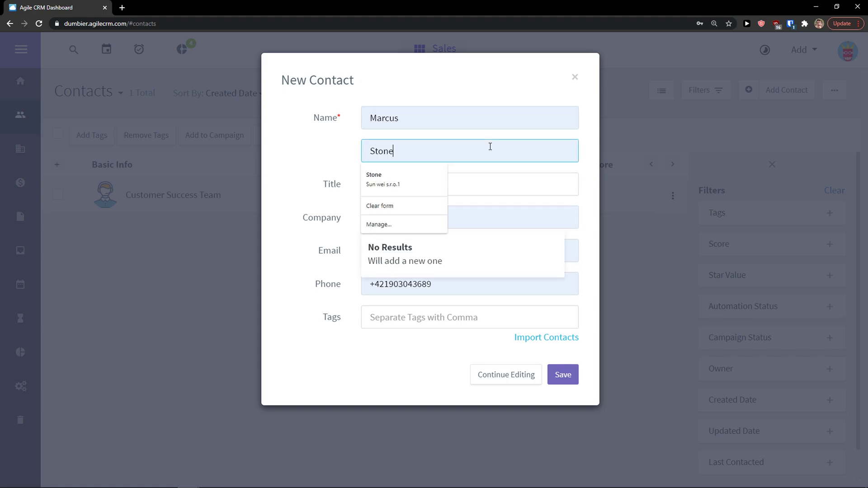
text(lius)
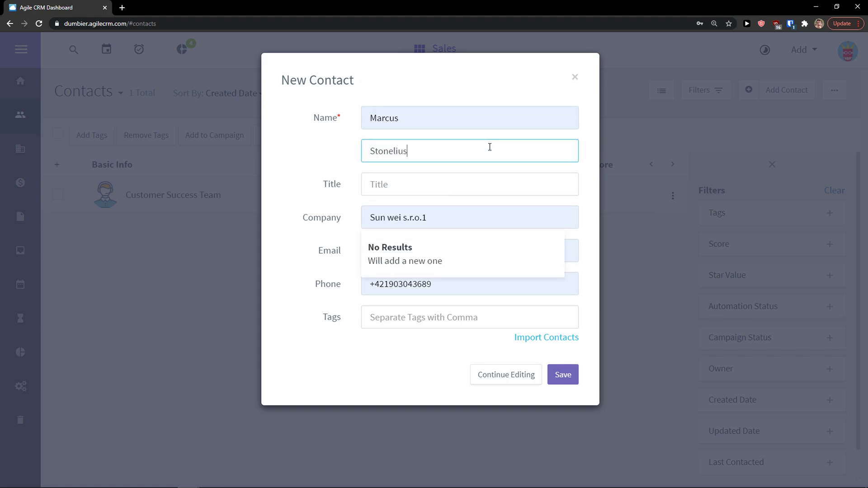
Step: Set the company to Sun wei s.r.o.1 from the suggestions and save the contact
click(434, 216)
key(BackSpace)
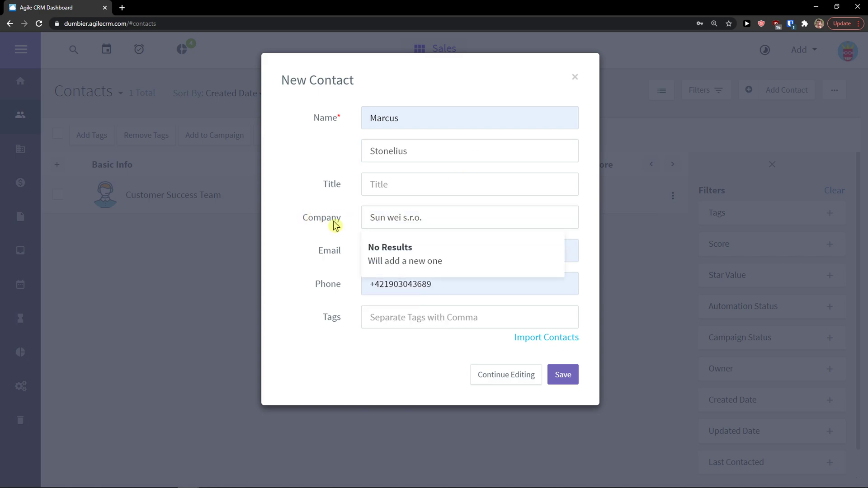
click(380, 260)
click(403, 225)
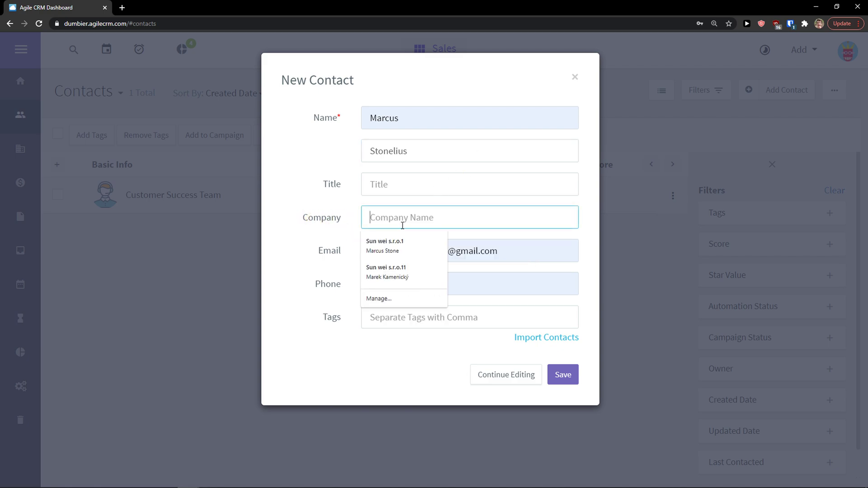
click(406, 249)
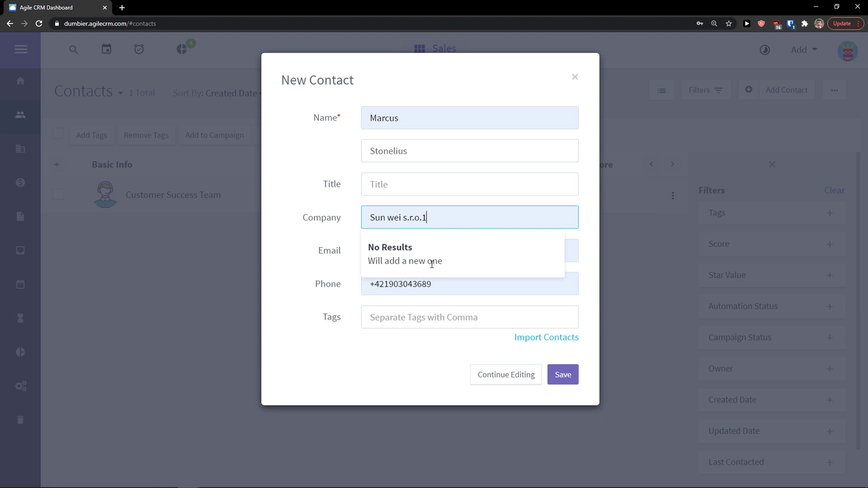
click(324, 260)
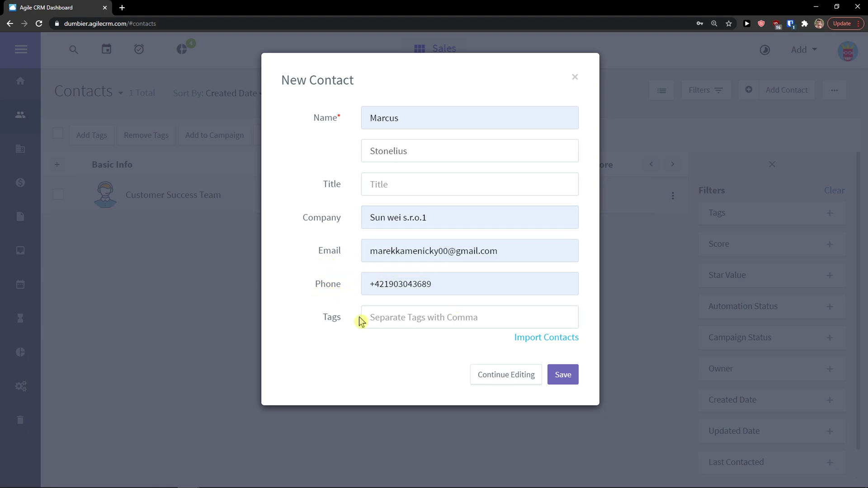
click(561, 376)
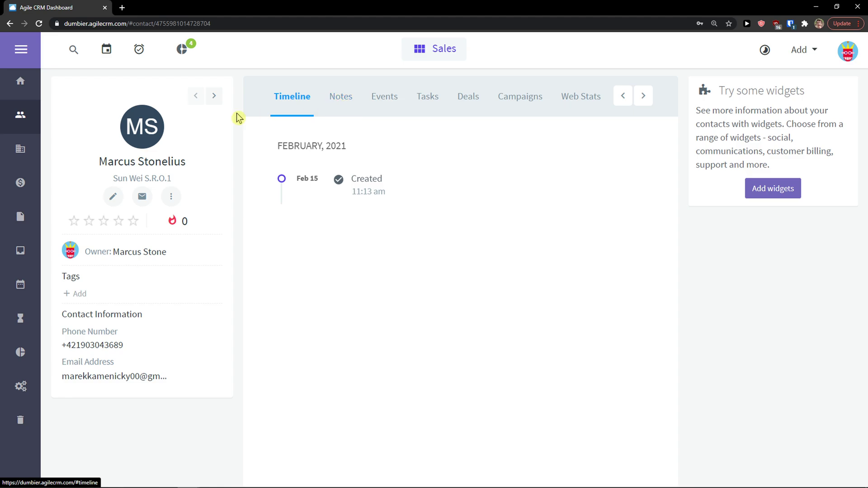
Step: Add a note titled Note1 to the contact
click(97, 277)
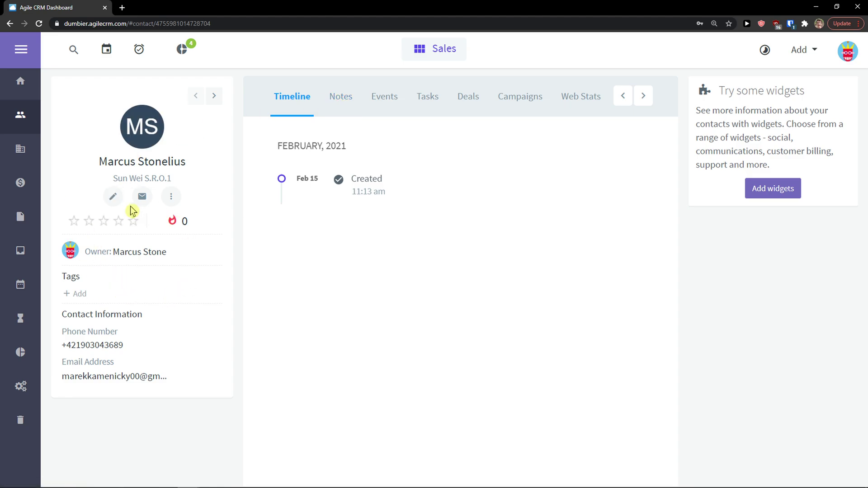
click(338, 97)
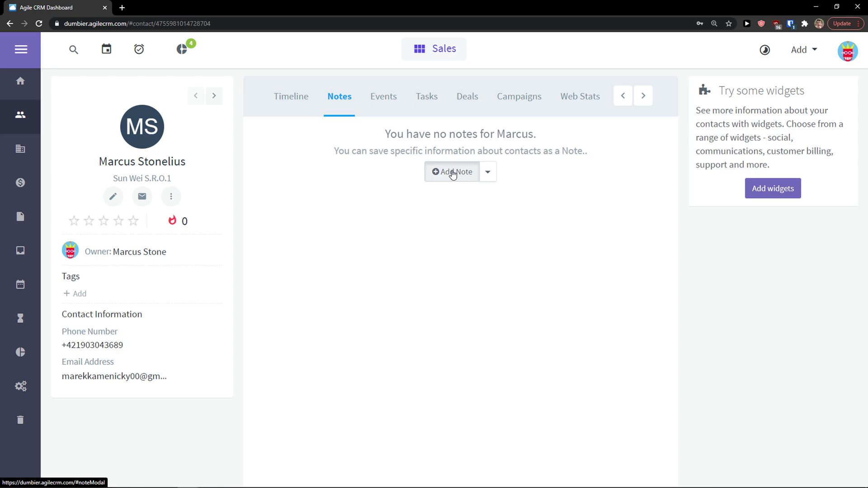
click(450, 171)
text(No)
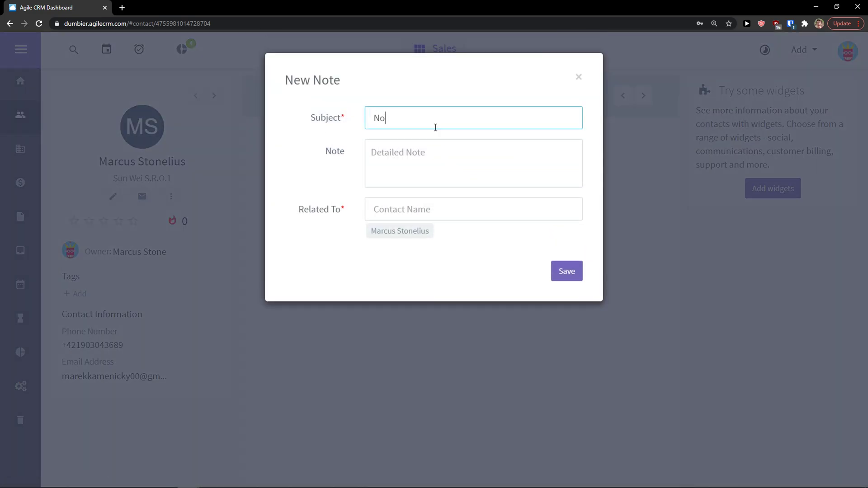
text(te)
key(Tab)
click(437, 128)
text(1)
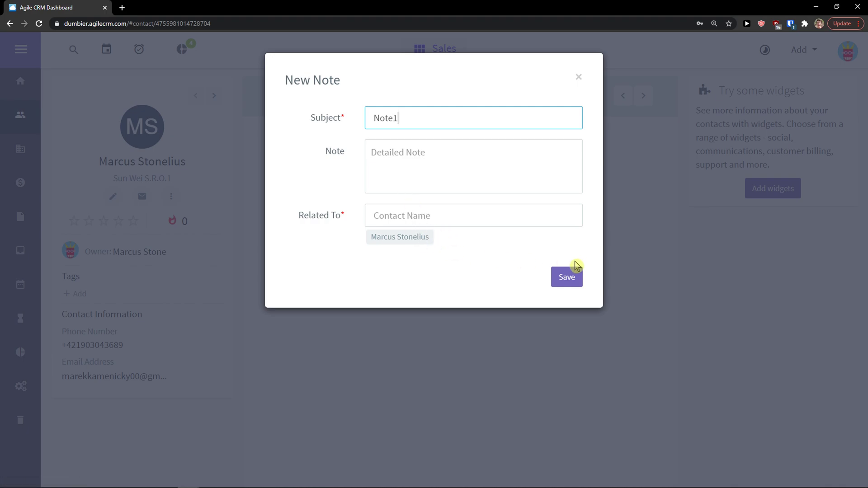
click(574, 276)
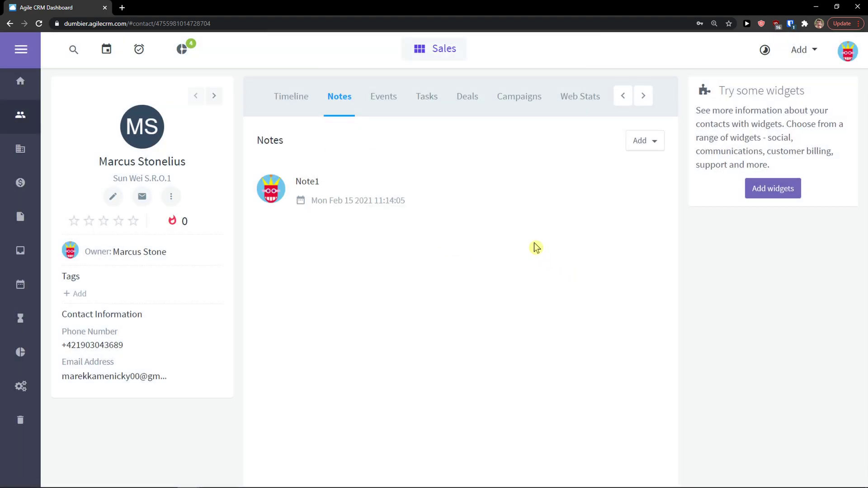
Step: Check the contact's Events tab, which shows no events, and switch to its Tasks tab
click(384, 99)
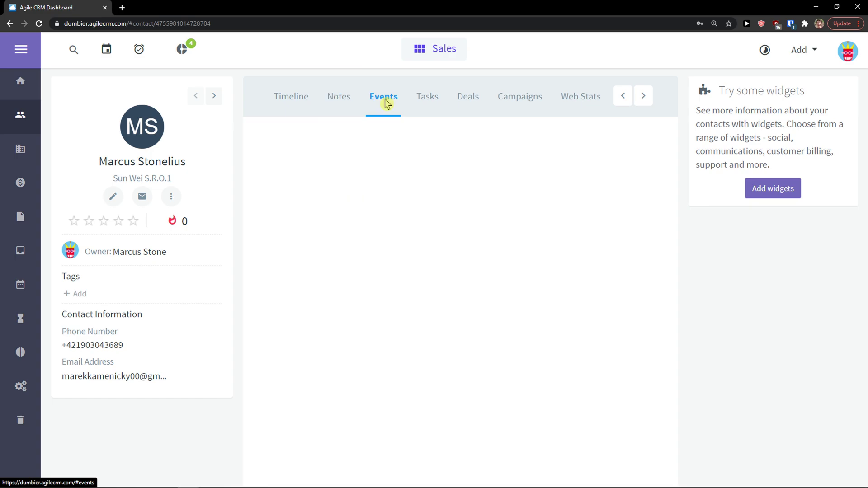
drag(384, 134, 582, 149)
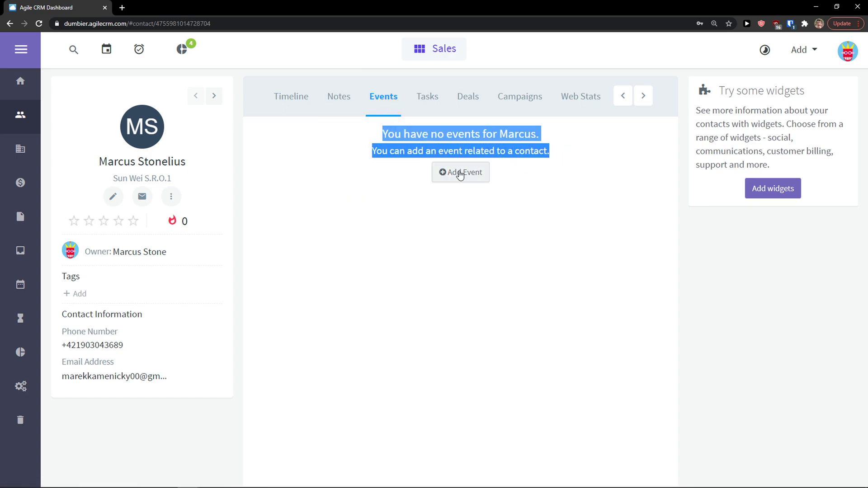
click(435, 106)
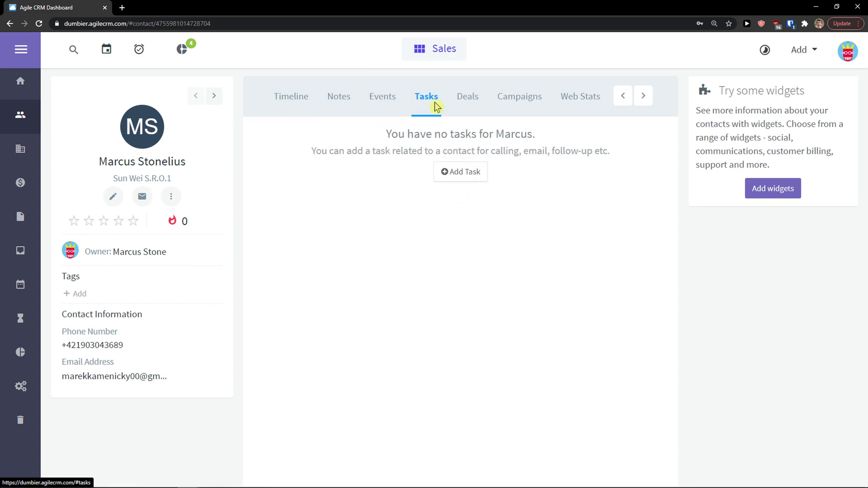
Step: Save a Tweet task 'affiliate approval' with Normal priority, In Progress at 50%
click(459, 172)
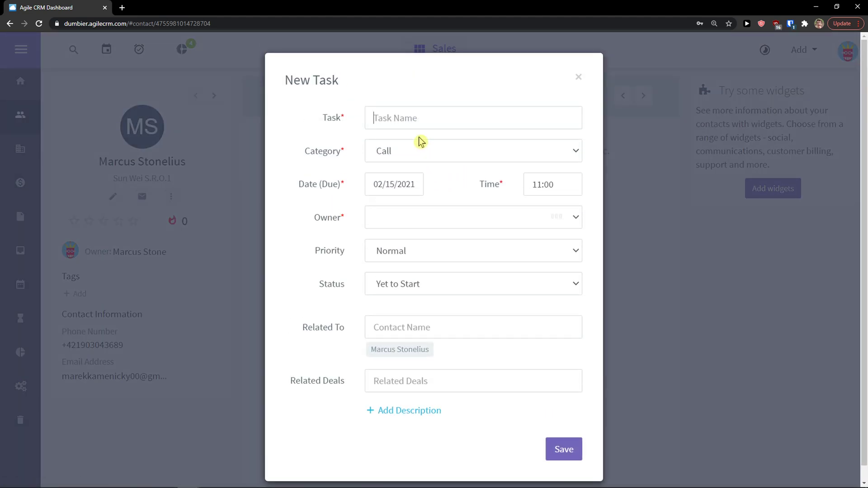
click(414, 126)
click(415, 141)
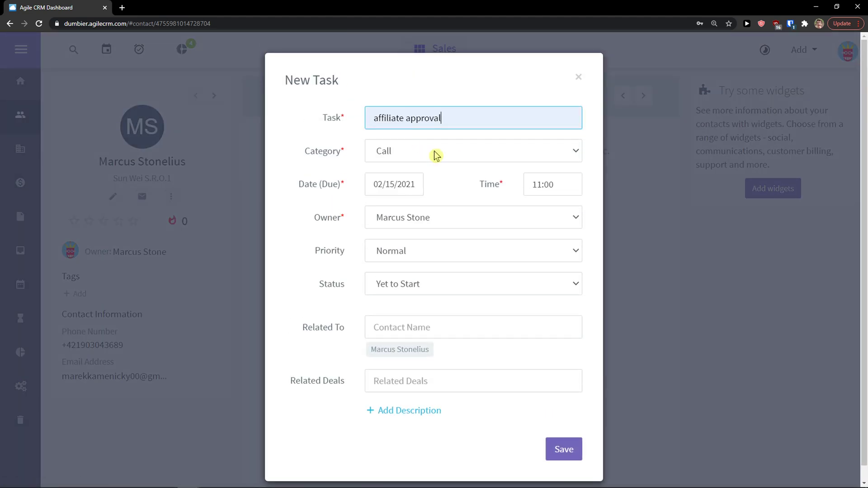
click(435, 155)
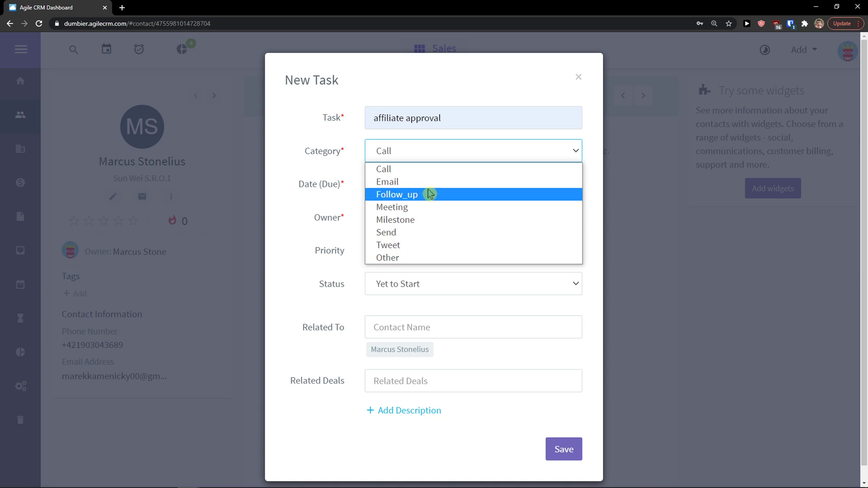
click(437, 246)
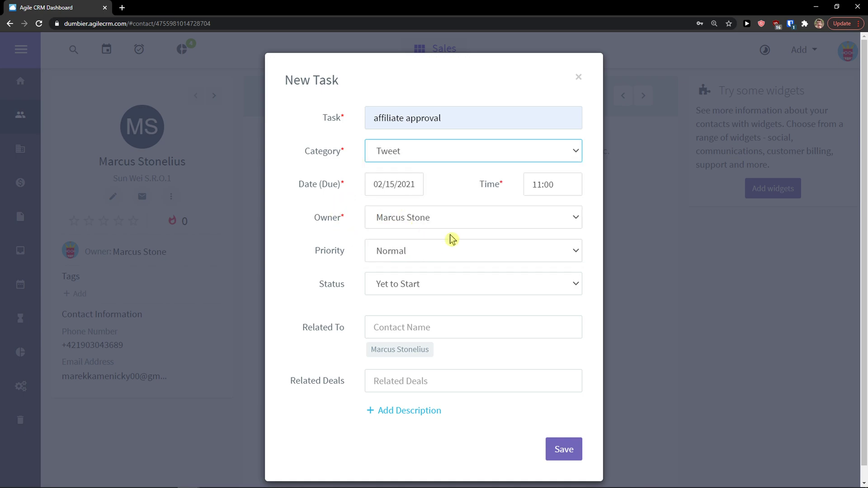
click(406, 251)
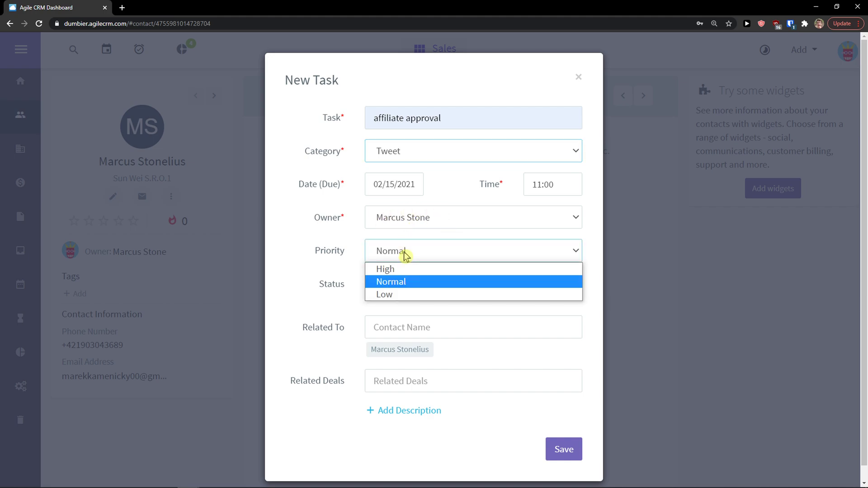
click(420, 289)
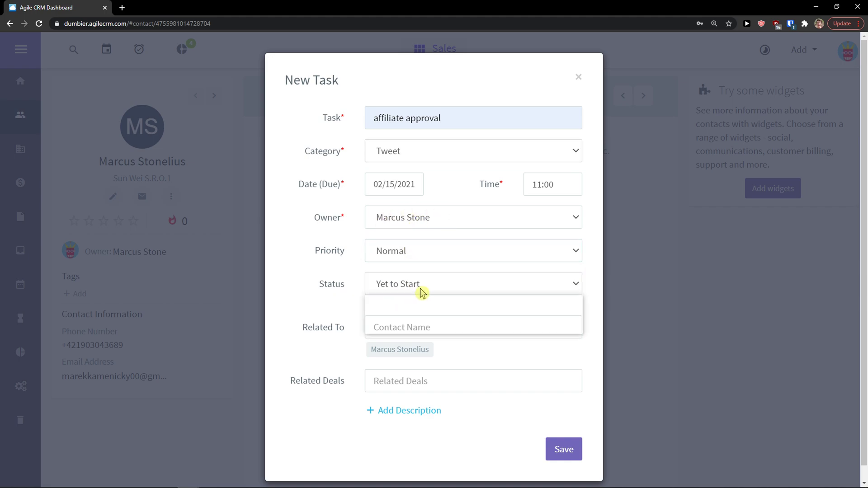
click(428, 319)
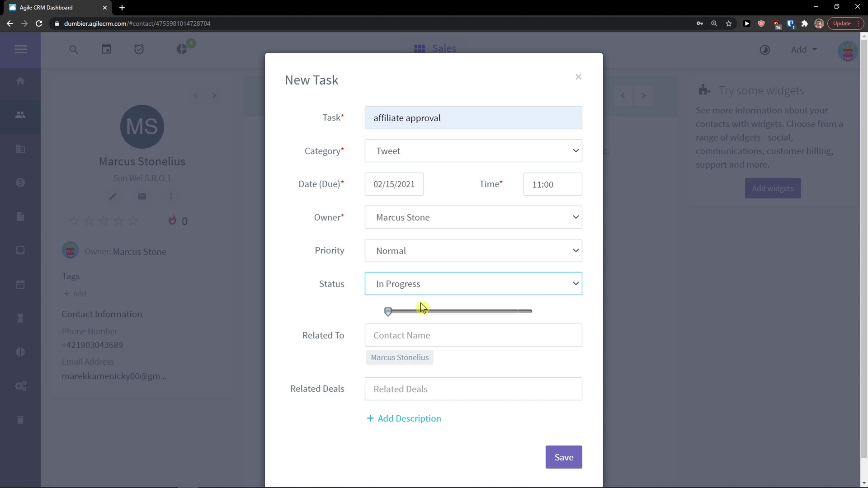
drag(390, 312, 460, 320)
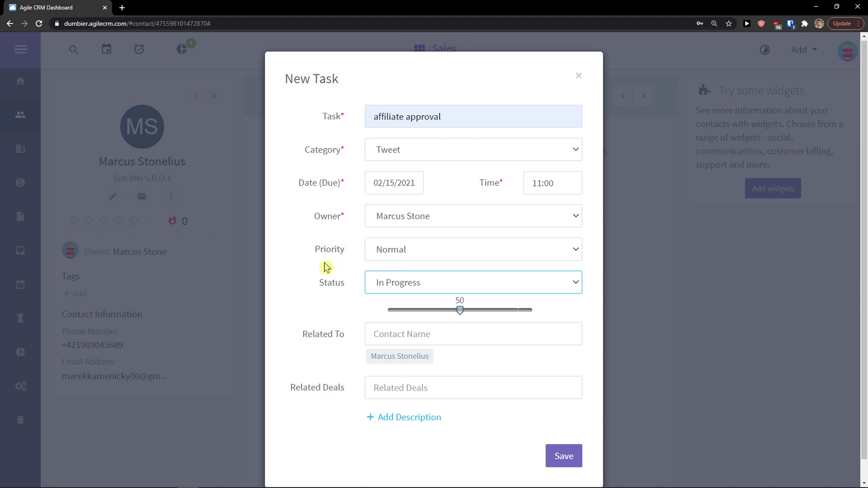
scroll(326, 267, down, 1)
click(457, 318)
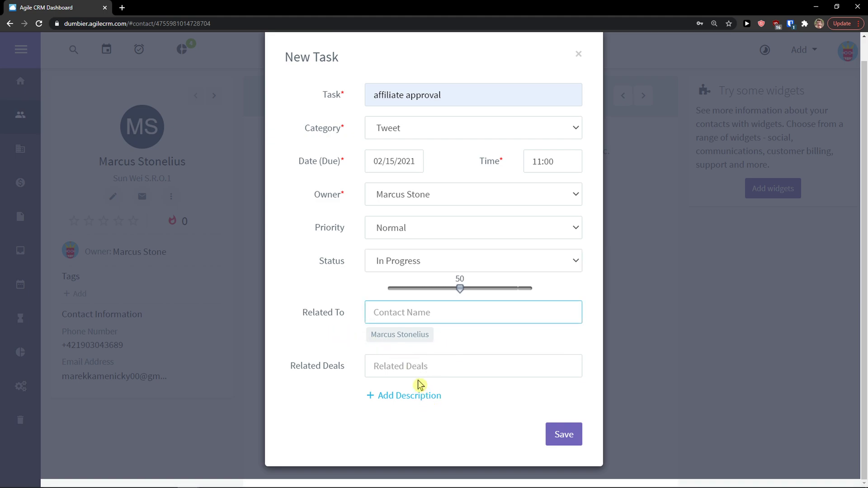
click(573, 444)
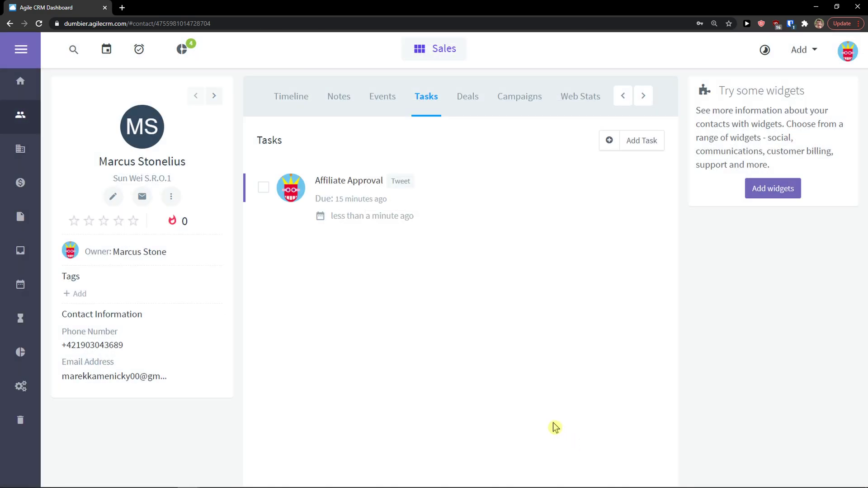
Step: Switch to the contact's Deals tab, which shows no associated deals
click(469, 98)
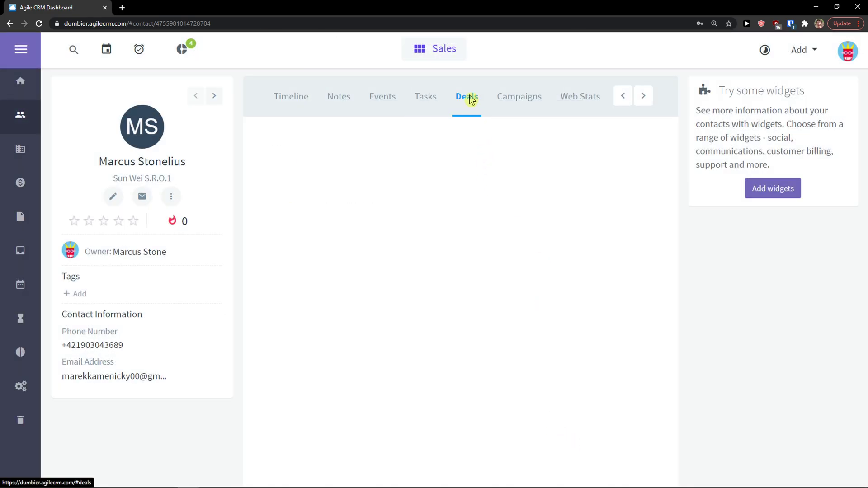
drag(360, 134, 590, 131)
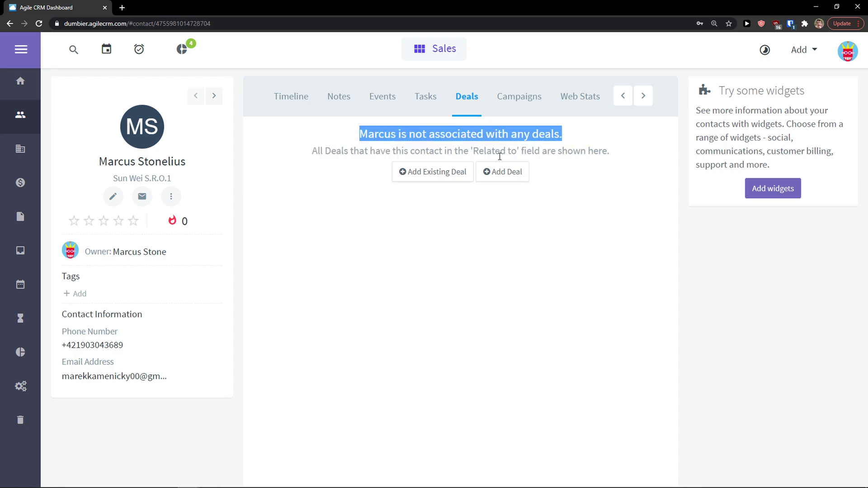
Step: Start a new deal named 'This is a deal of LIFETIME' with value 10000 and 30% probability
click(507, 179)
click(448, 118)
click(448, 116)
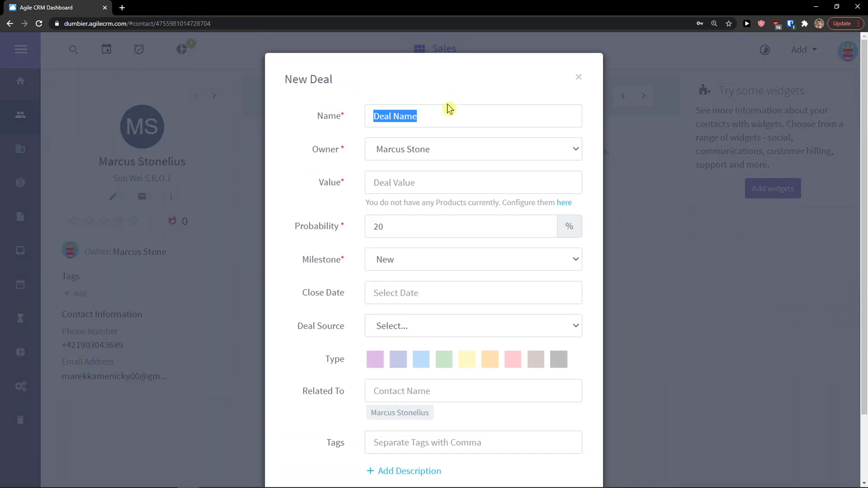
click(447, 110)
text(This is)
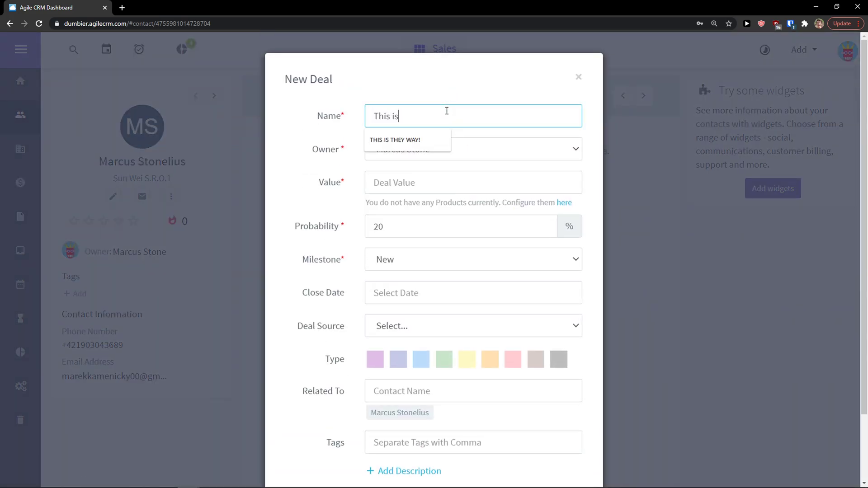
text( a deal of LIFETIME)
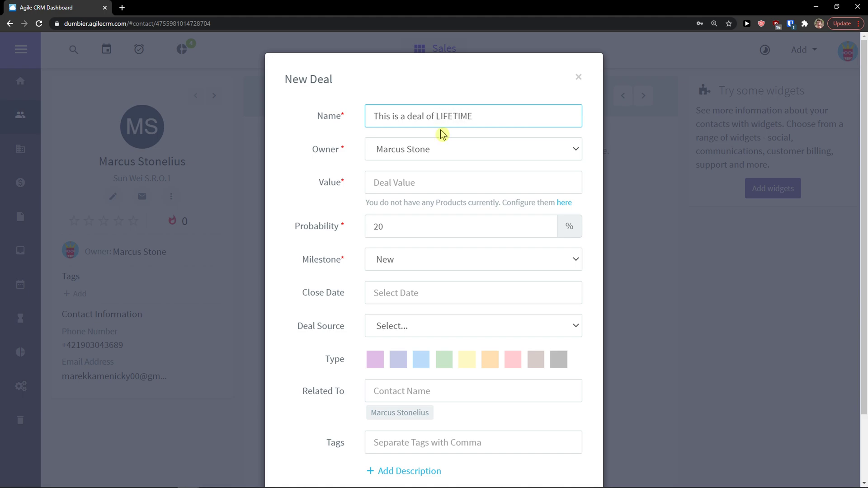
click(419, 178)
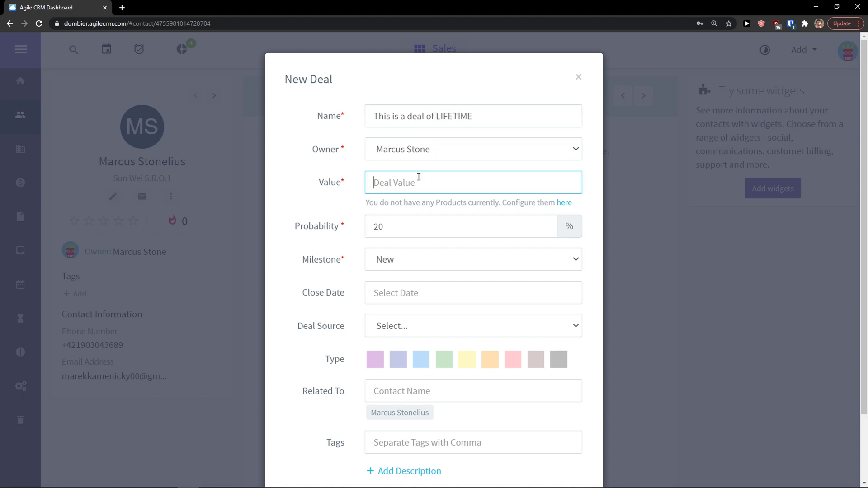
text(10000)
click(452, 224)
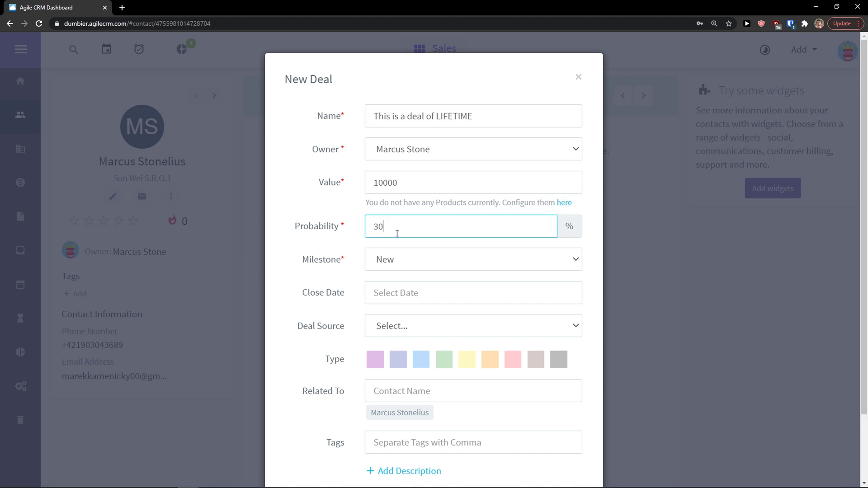
Step: Set milestone Prospect, close date 02/28/2021, source Website, orange type, and save the deal
click(426, 261)
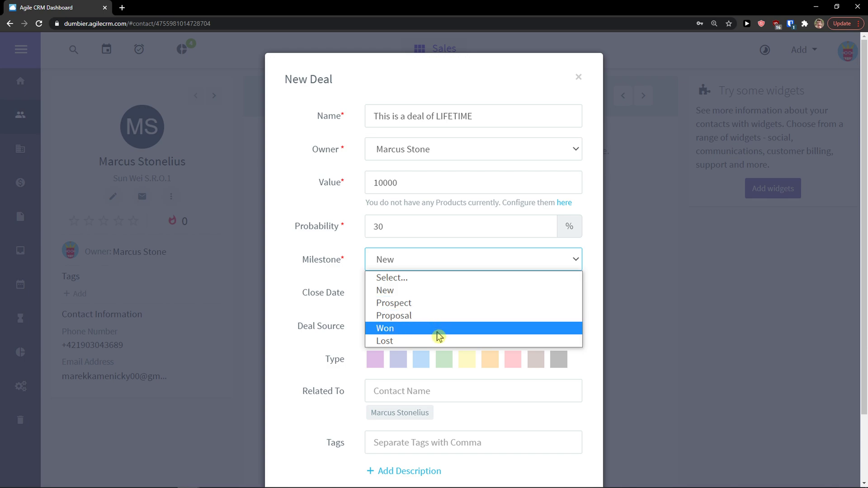
click(441, 308)
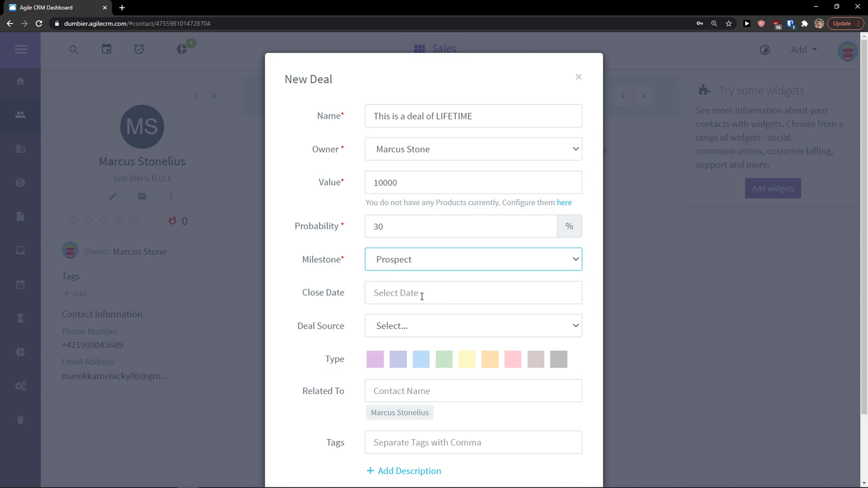
click(421, 297)
click(378, 247)
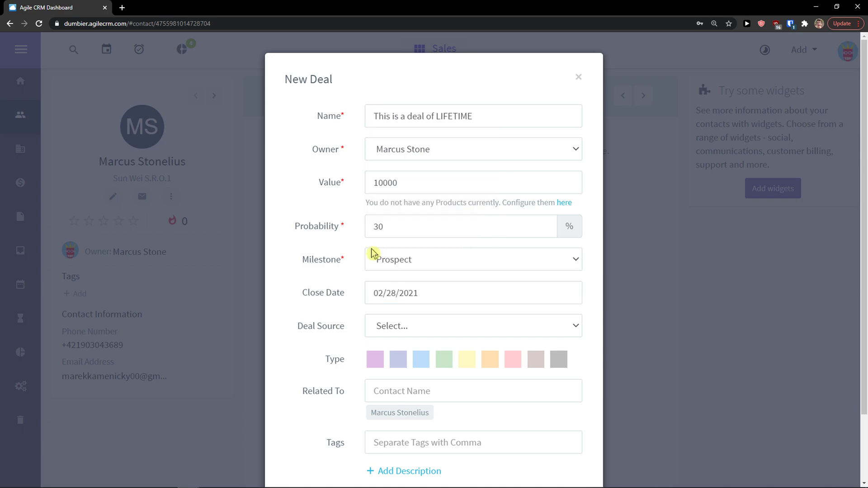
scroll(372, 253, down, 1)
click(396, 281)
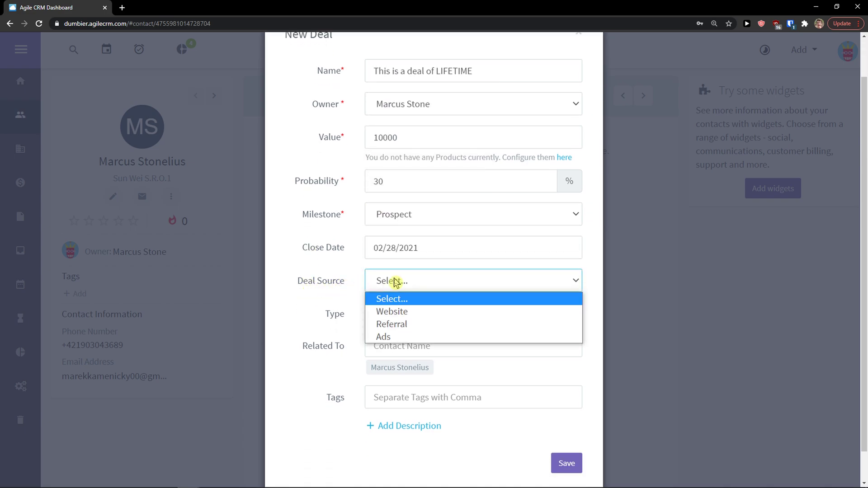
click(421, 314)
scroll(327, 301, down, 1)
click(444, 281)
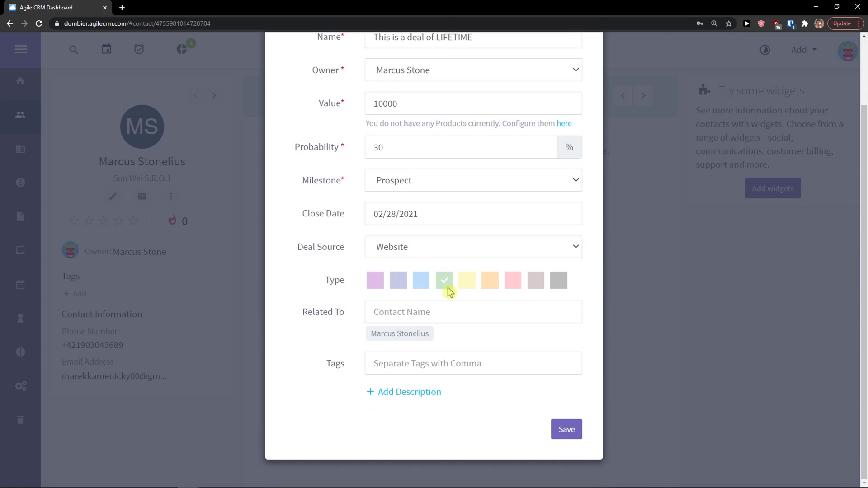
click(493, 281)
click(450, 312)
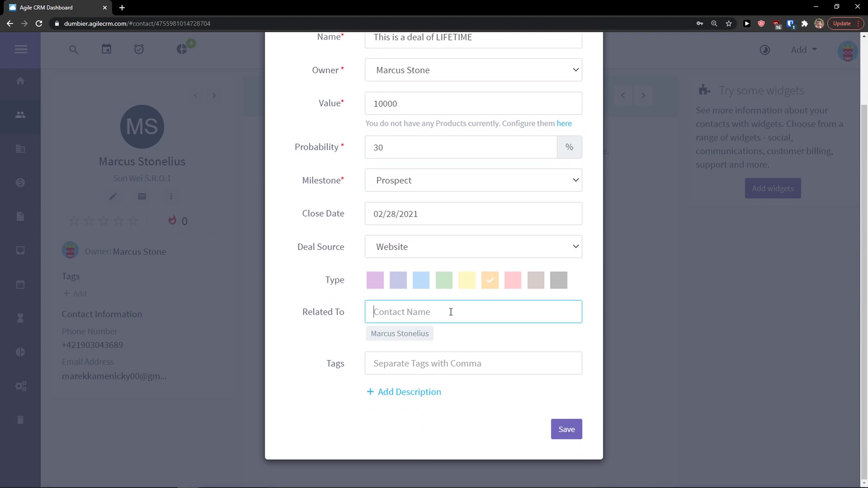
scroll(419, 376, up, 1)
scroll(475, 362, down, 1)
click(571, 434)
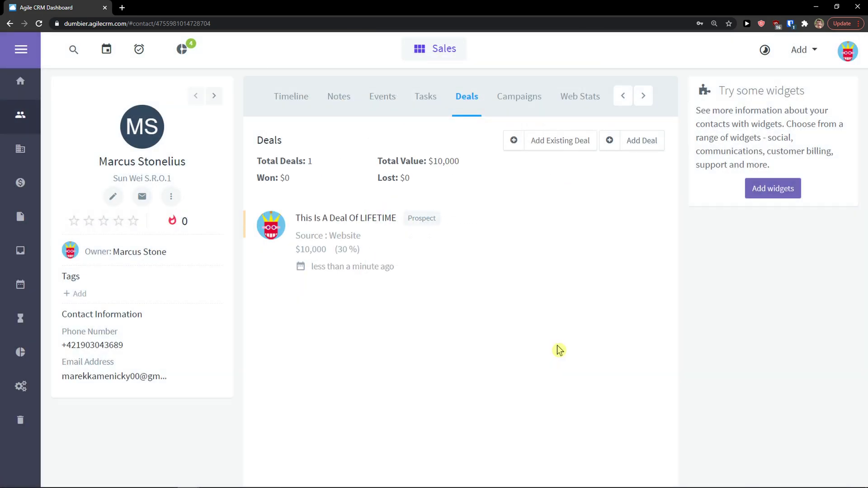
Step: Try adding the contact to a campaign from its Campaigns tab without picking one
click(528, 105)
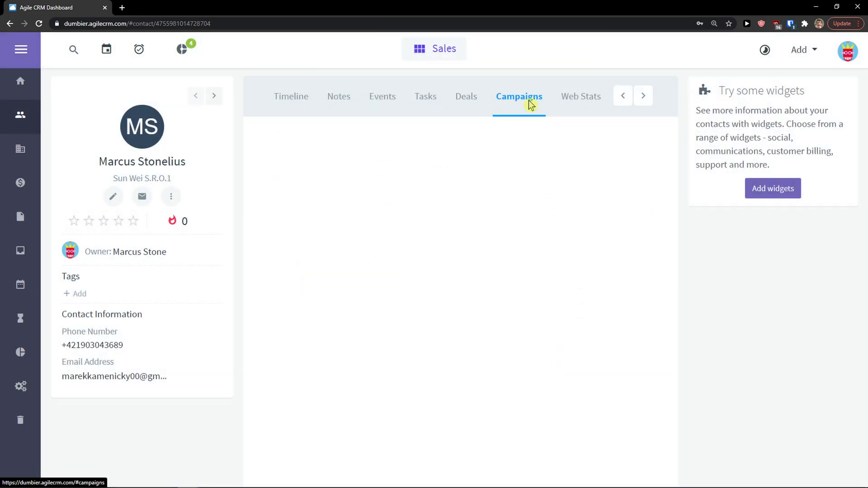
click(268, 149)
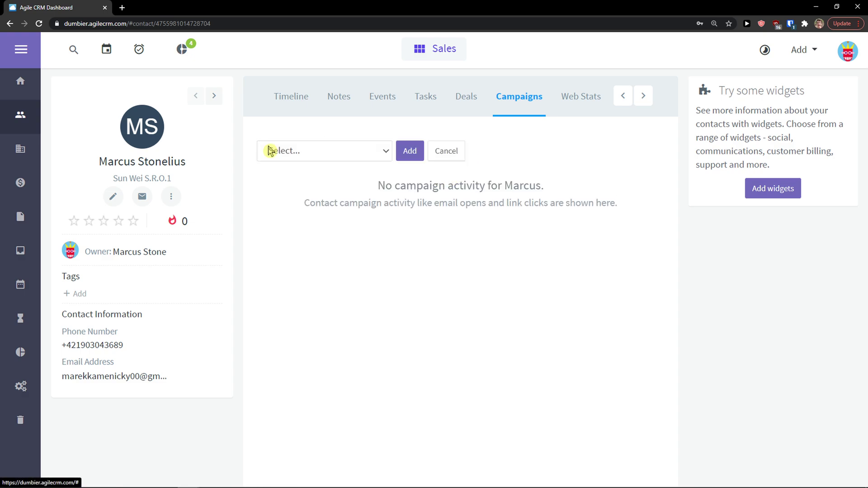
click(373, 155)
click(408, 151)
click(409, 151)
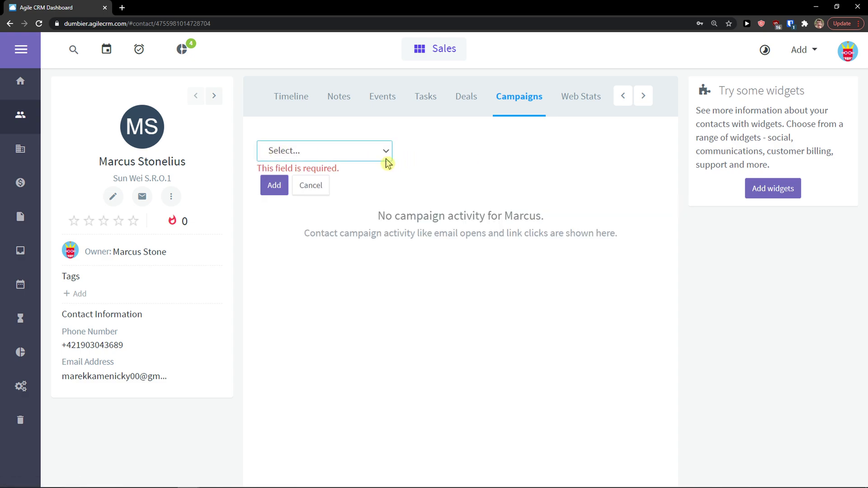
click(361, 157)
Step: Step through the contact's Web Stats, Mail and Documents sections to the empty Tickets tab
click(587, 97)
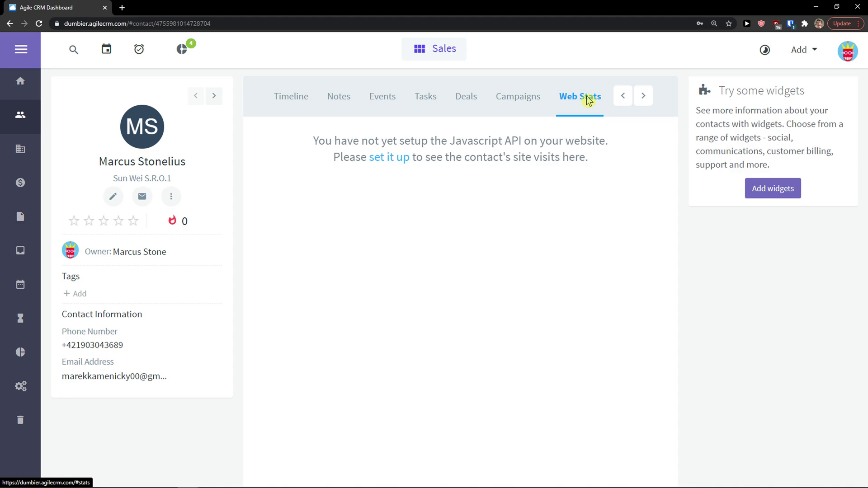
click(645, 96)
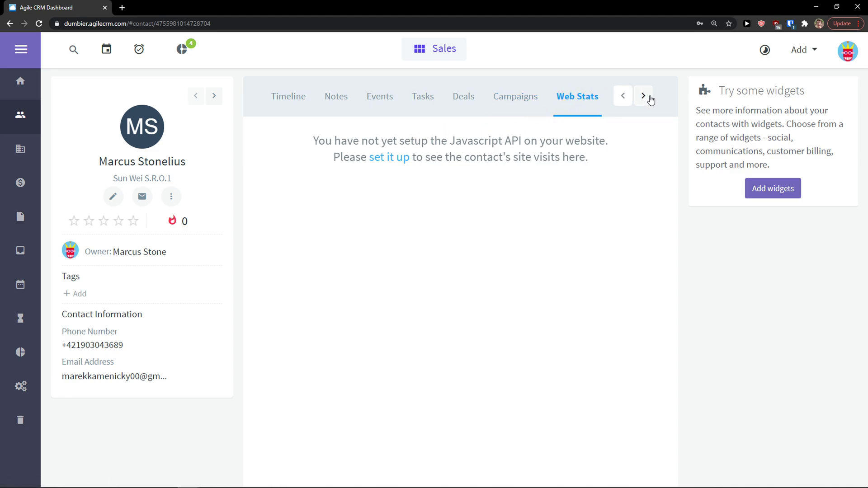
click(649, 97)
click(477, 99)
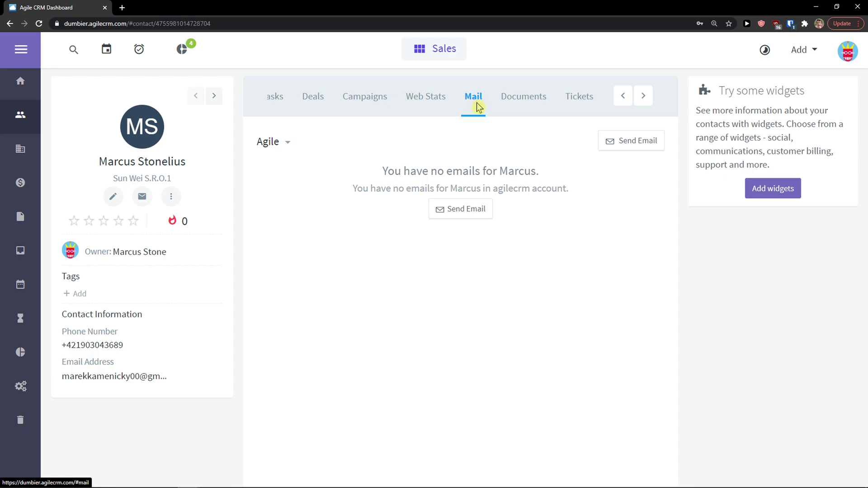
click(527, 107)
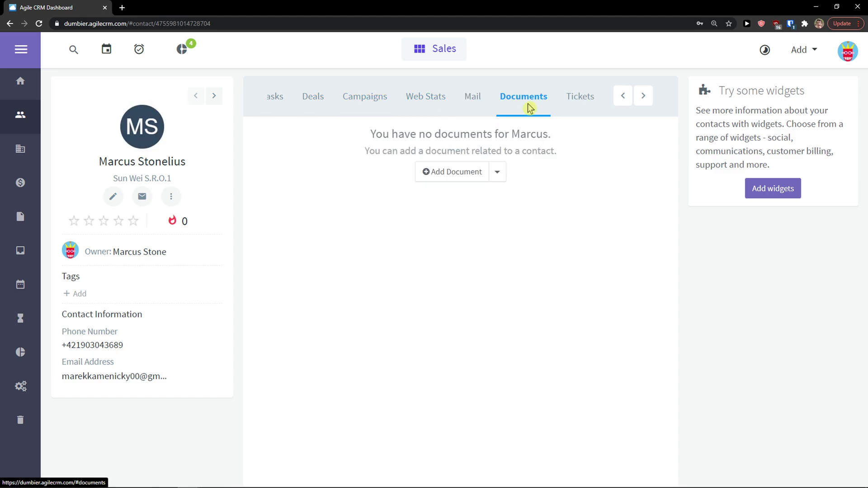
click(457, 171)
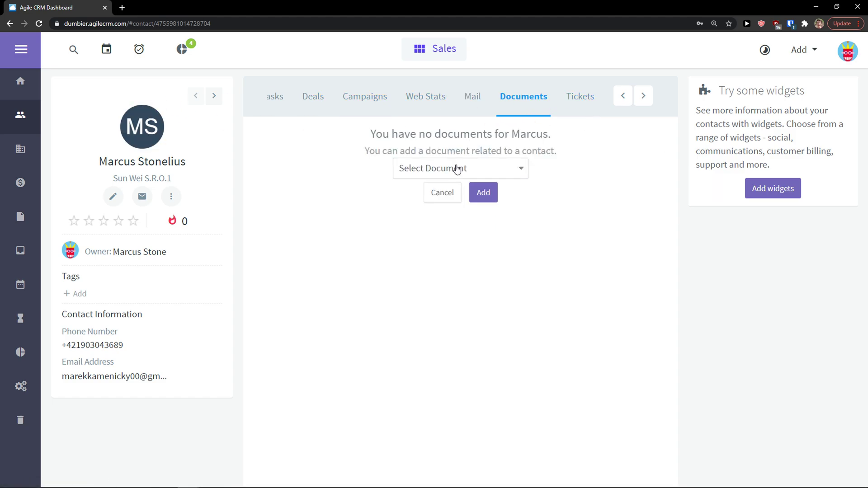
click(457, 168)
click(579, 105)
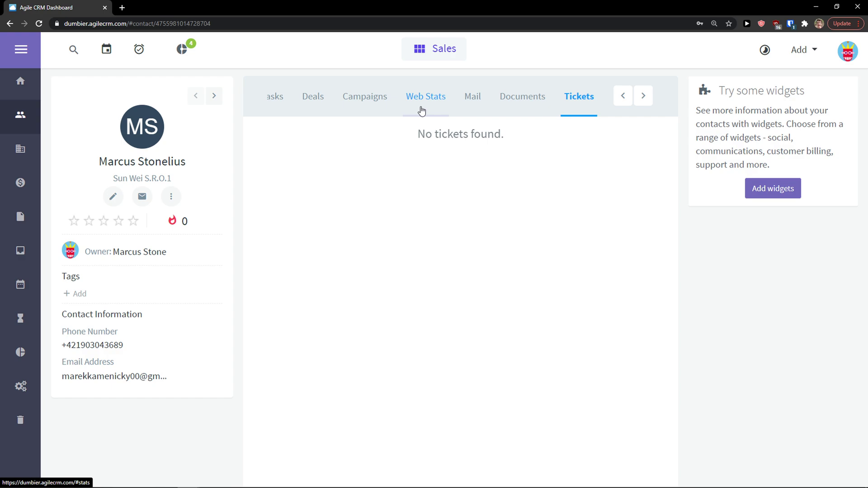
Step: From the Companies list, add a company named 'SUn wei' and continue to its full form
click(25, 156)
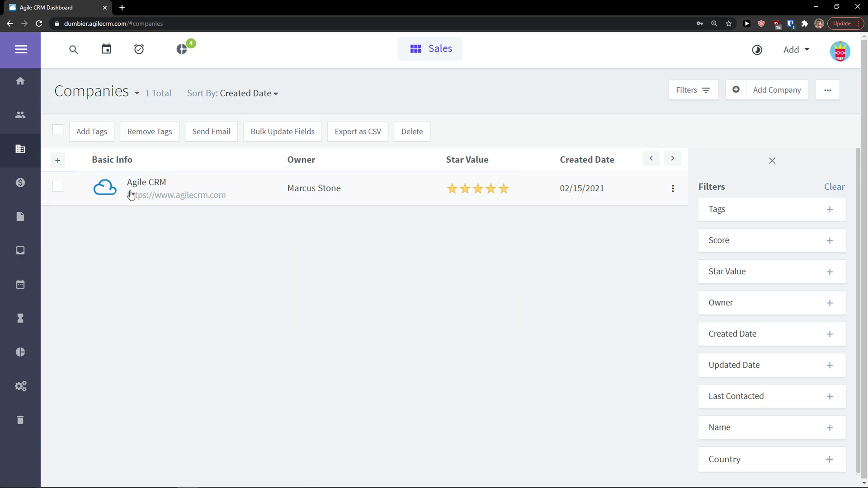
click(775, 92)
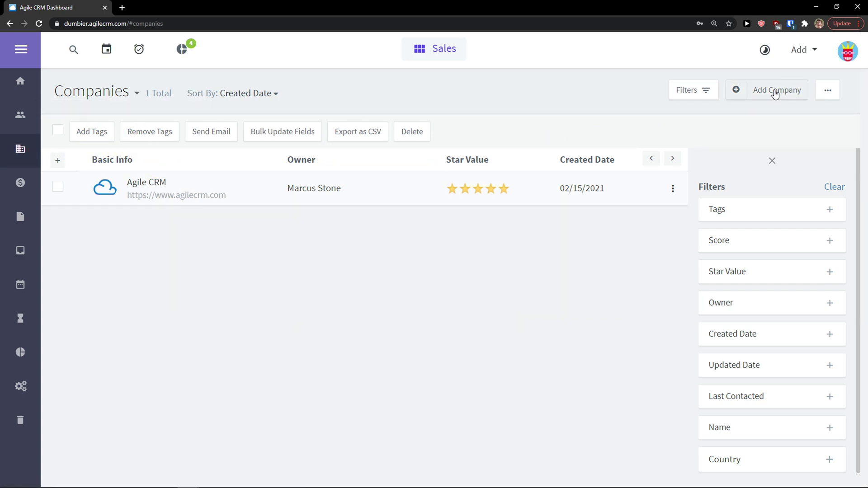
click(507, 113)
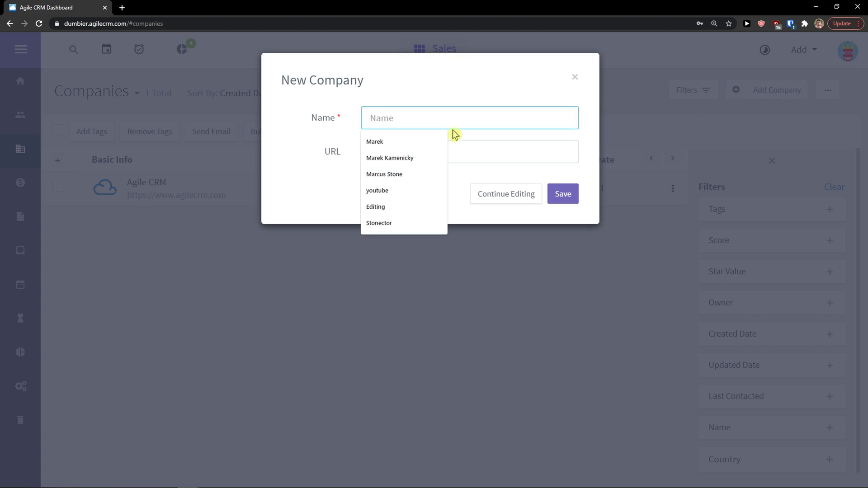
text(SUn wei)
key(Tab)
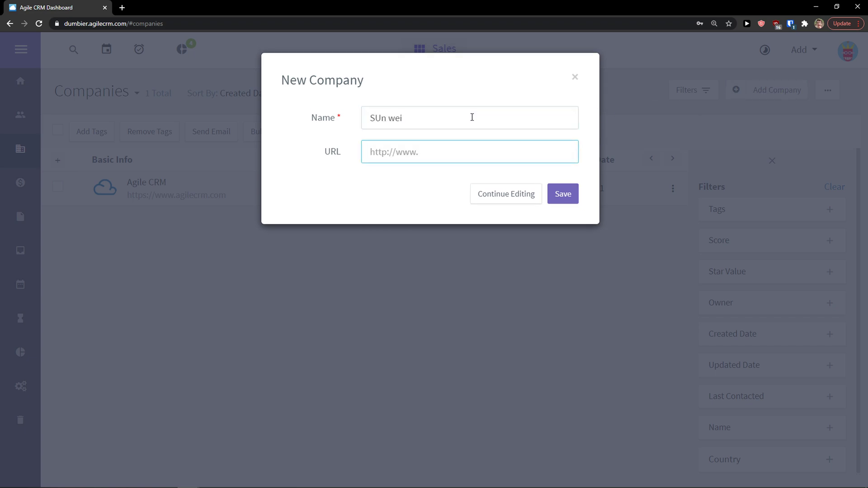
click(520, 194)
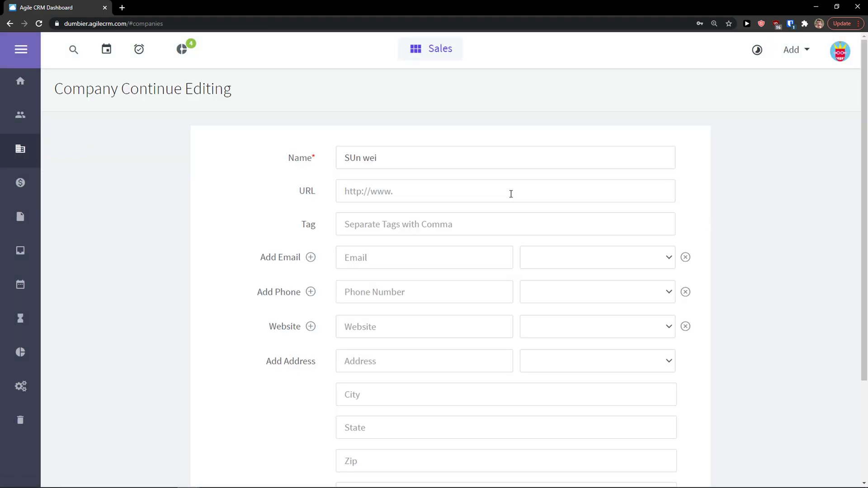
Step: Save the SUn wei company form with Update, opening its Timeline page
scroll(511, 194, down, 1)
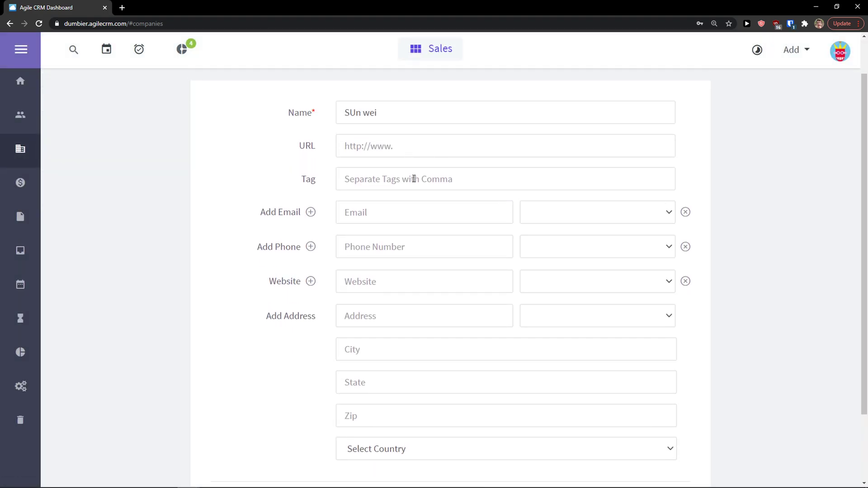
scroll(414, 179, down, 1)
scroll(374, 199, down, 1)
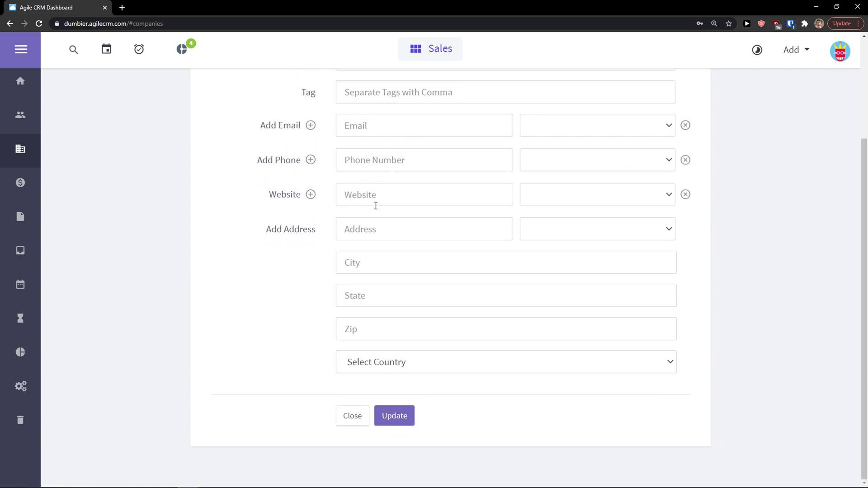
scroll(393, 222, up, 1)
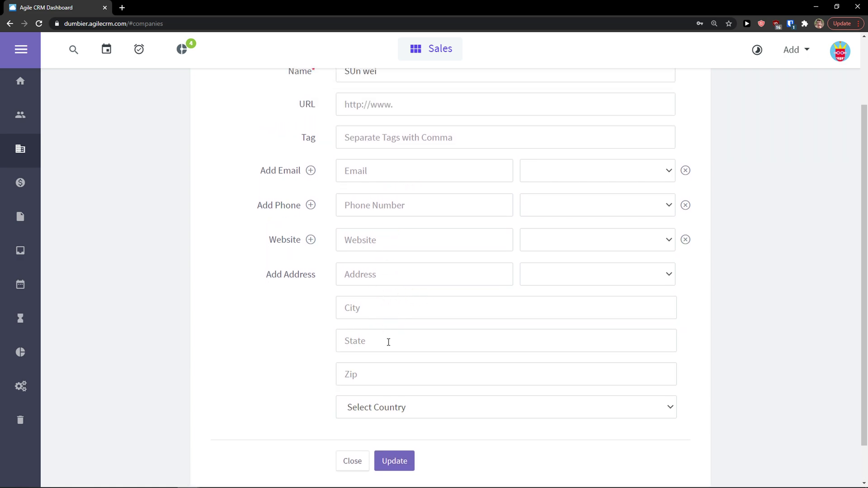
scroll(388, 343, down, 1)
click(397, 415)
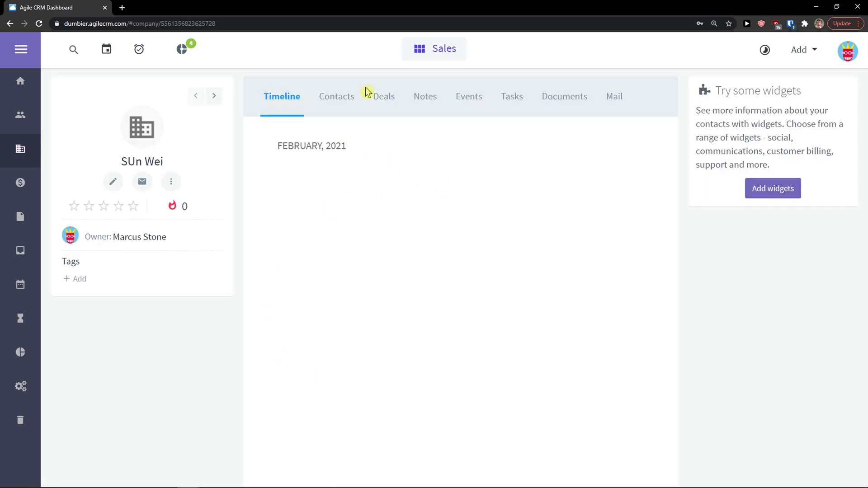
Step: Open the SUn wei company's Contacts tab, which shows no associated contacts
mouse_move(145, 119)
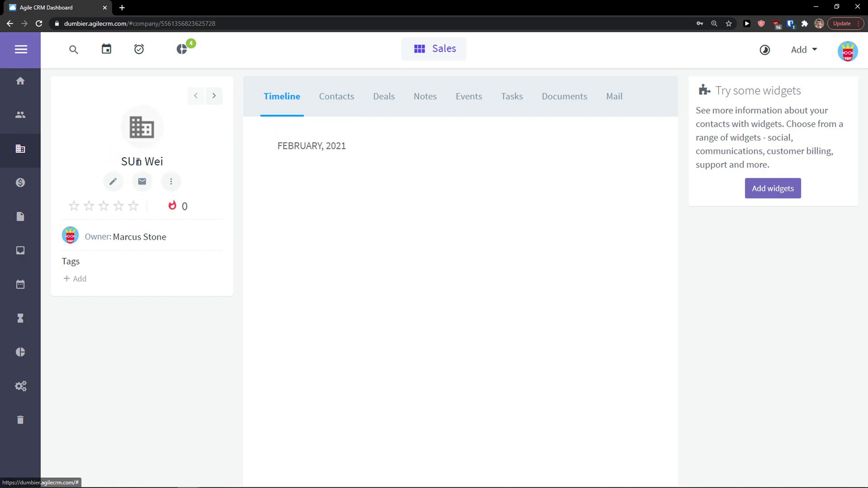
click(340, 97)
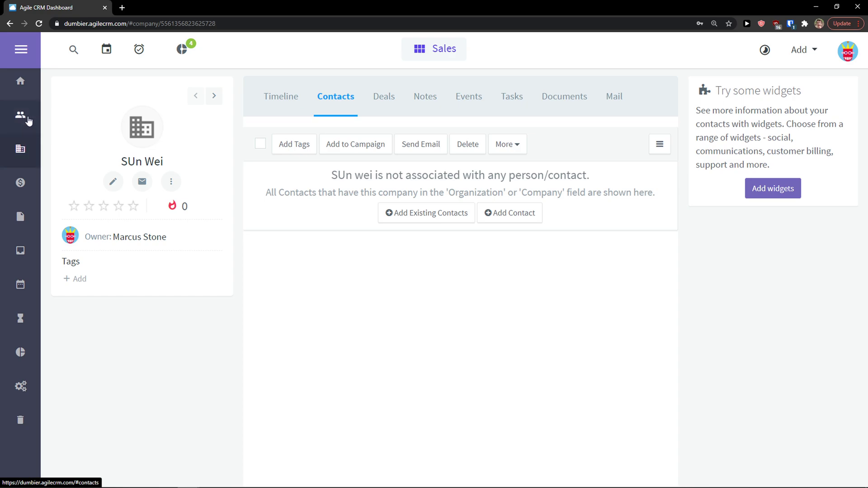
Step: In the Deals pipeline, drag 'This is a deal of LIFETIME' from Prospect to Proposal
click(23, 183)
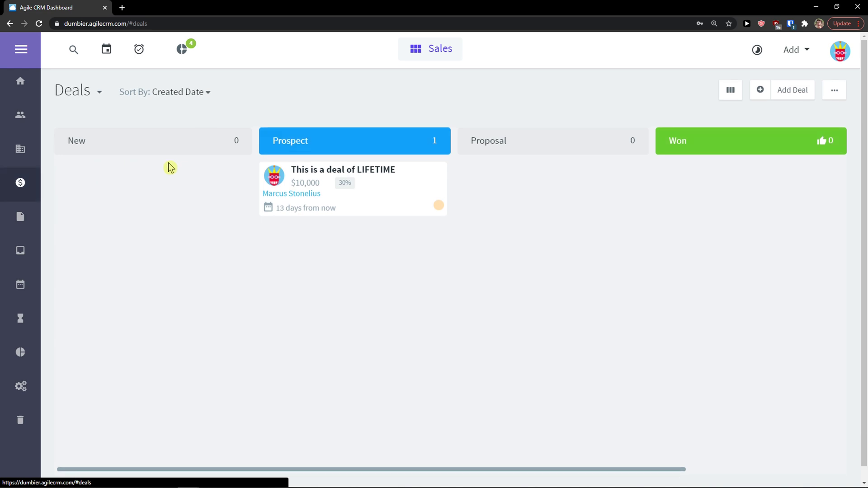
mouse_move(209, 156)
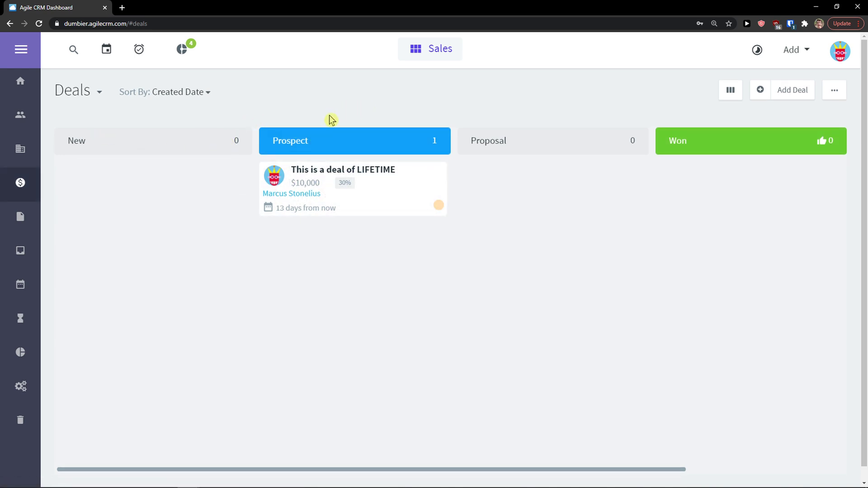
mouse_move(360, 202)
mouse_down()
mouse_move(388, 211)
mouse_move(380, 209)
mouse_move(394, 200)
mouse_move(544, 207)
mouse_move(343, 196)
mouse_move(352, 347)
mouse_move(537, 354)
mouse_move(358, 225)
mouse_move(572, 207)
mouse_move(243, 207)
mouse_move(716, 195)
mouse_move(173, 195)
mouse_move(372, 203)
mouse_up()
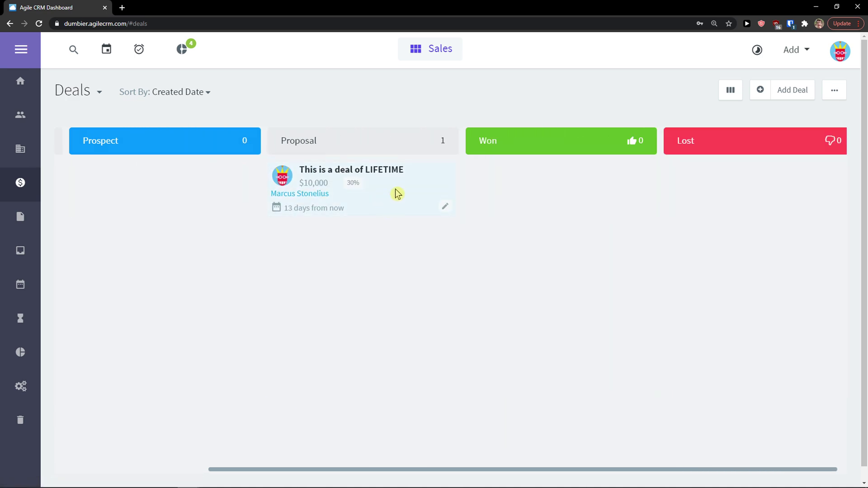
Step: Review the deal's Notes, Documents, Related, Tasks, Events and Products tabs, then open the Documents page
click(383, 175)
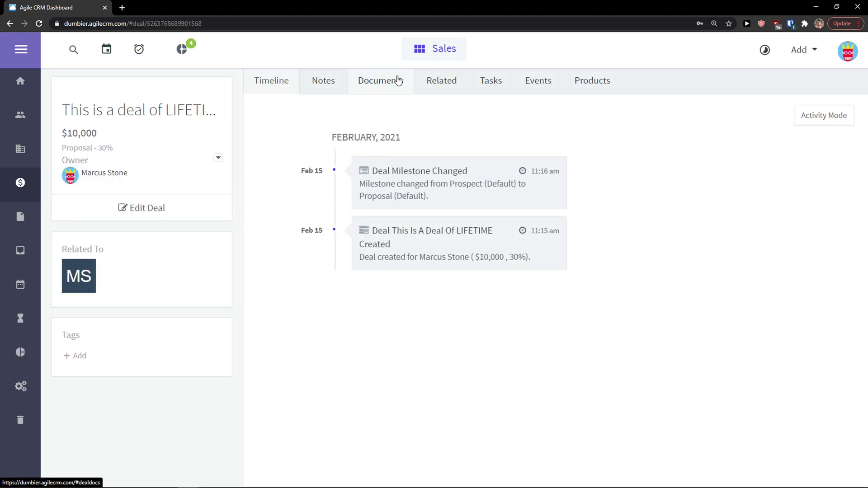
click(340, 83)
click(382, 84)
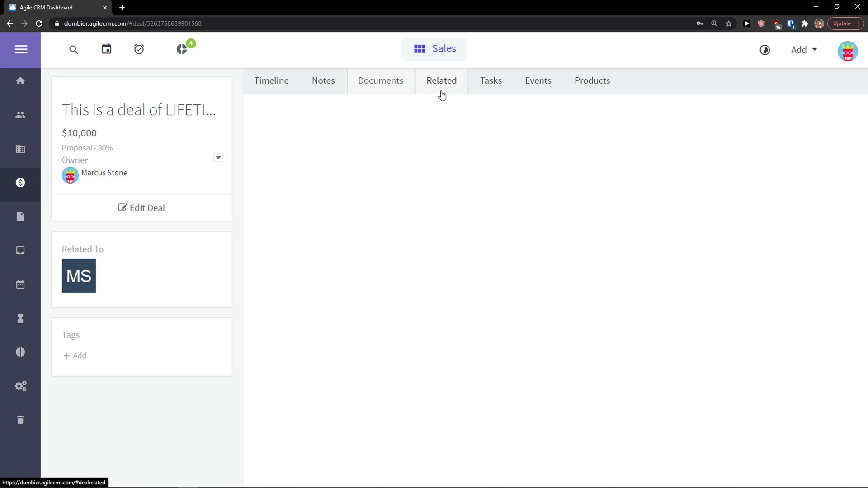
click(453, 88)
click(495, 86)
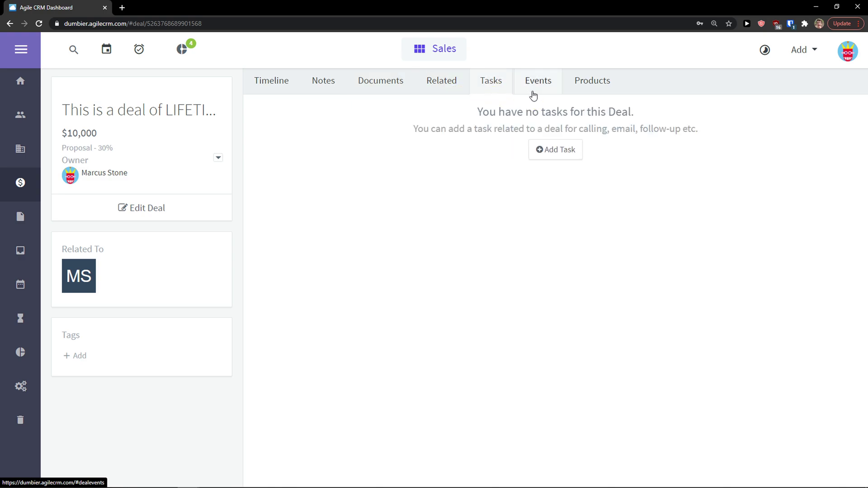
click(541, 86)
click(585, 86)
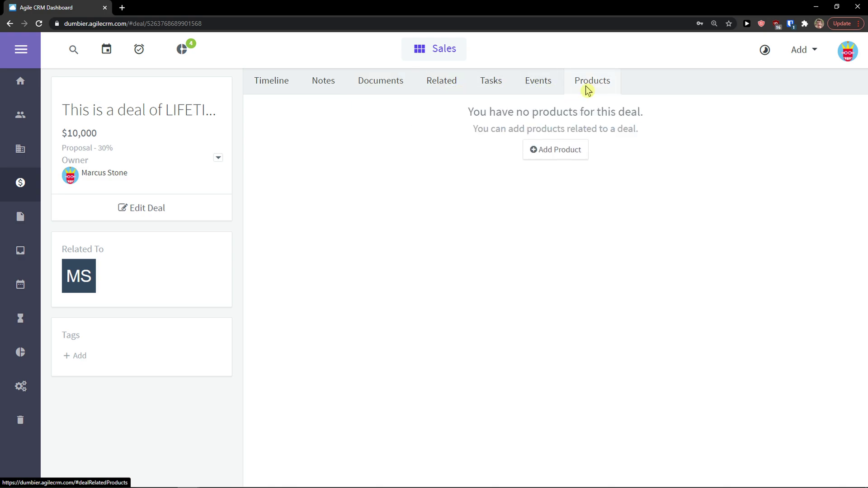
click(33, 219)
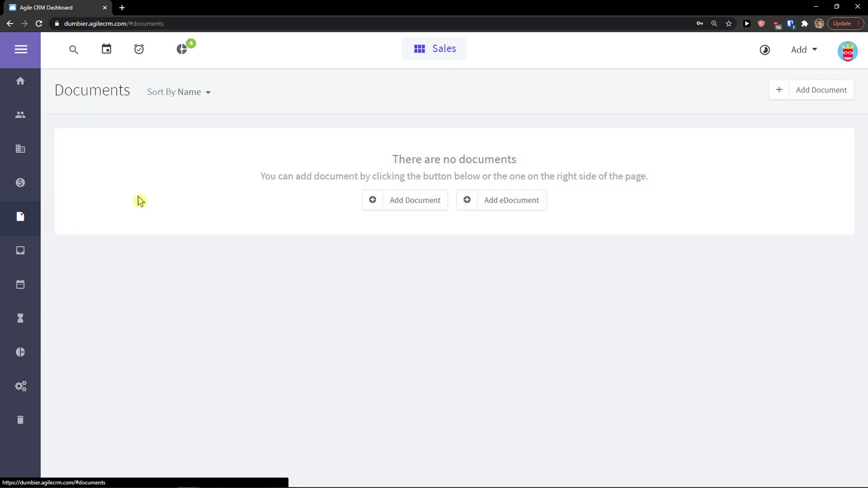
Step: Start a new email from the inbox and try choosing a saved sender address
click(20, 250)
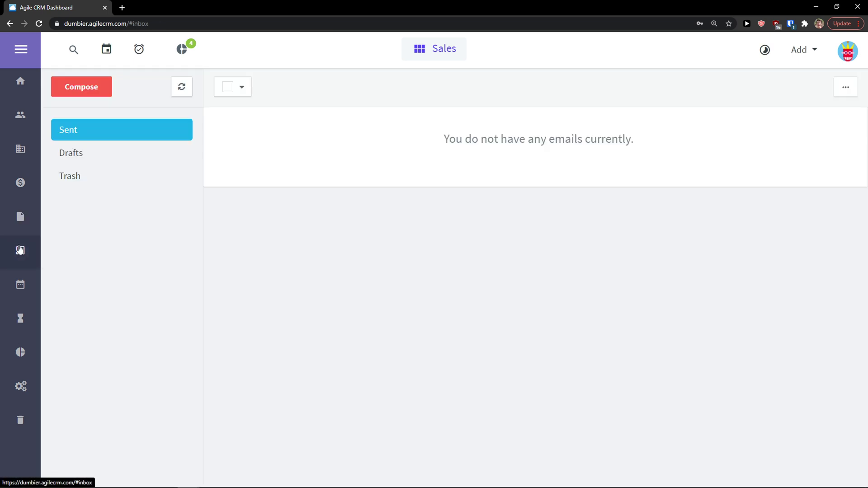
click(103, 92)
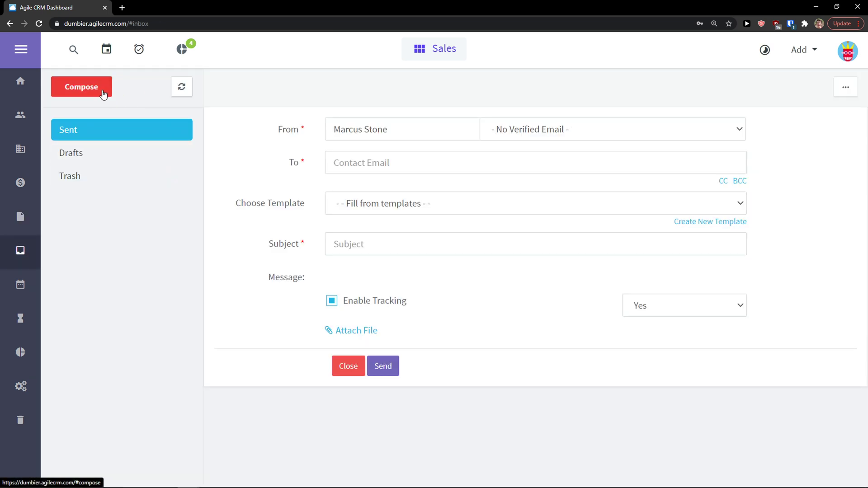
click(518, 132)
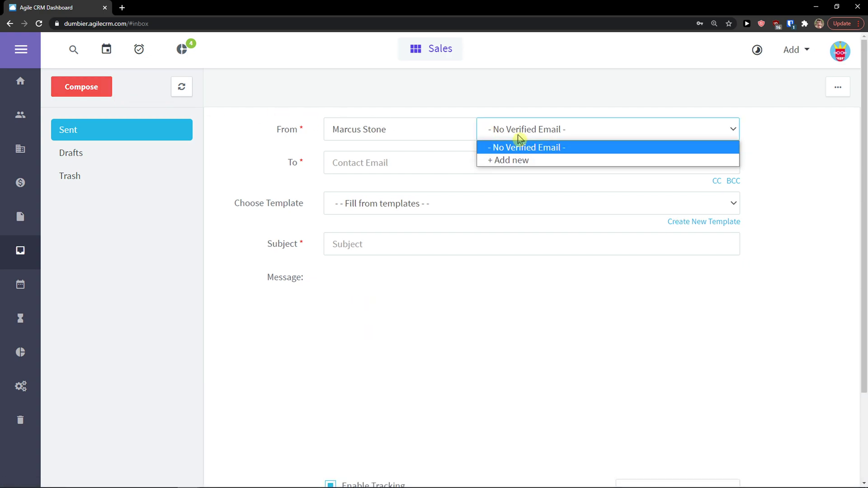
click(514, 162)
click(448, 129)
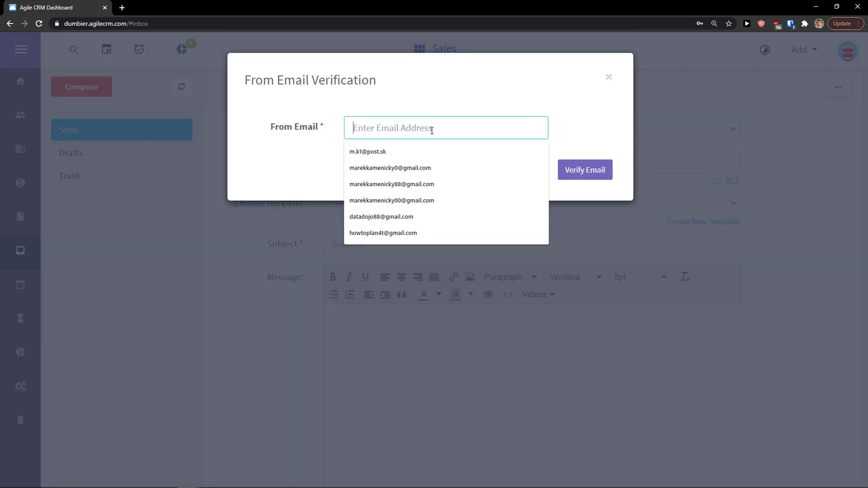
click(406, 175)
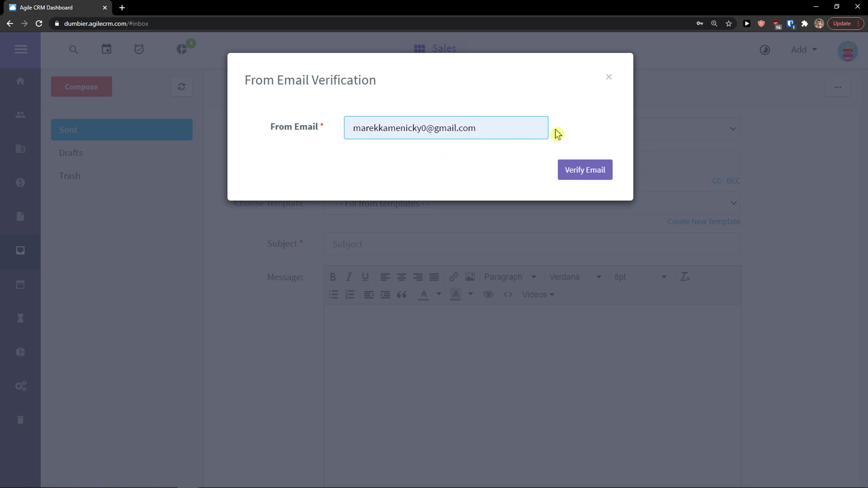
Step: Replace the From field with a new e-mail address, request verification, then close the Domain Keys prompt
triple_click(537, 135)
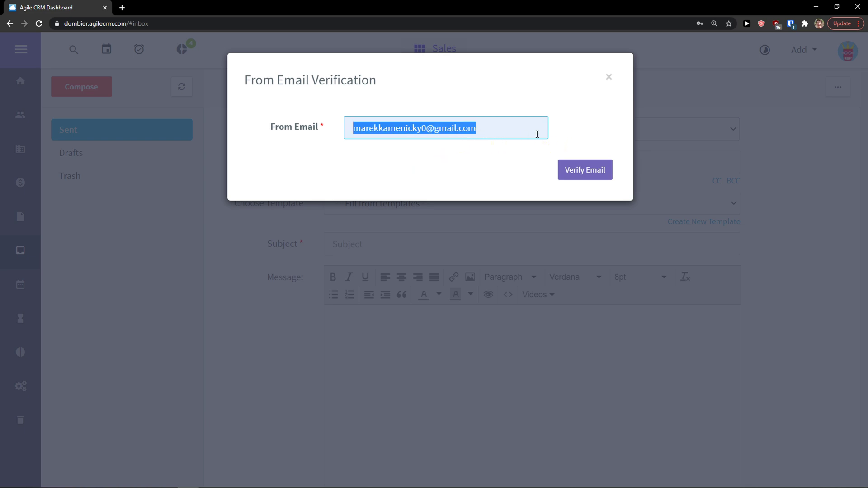
text(mjk)
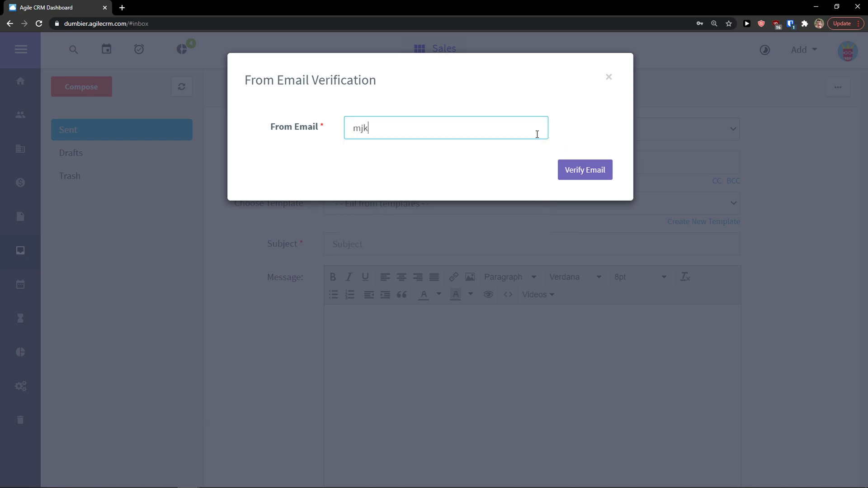
key(BackSpace)
key(BackSpace)
text(.k1)
key(Down)
key(Down)
key(Return)
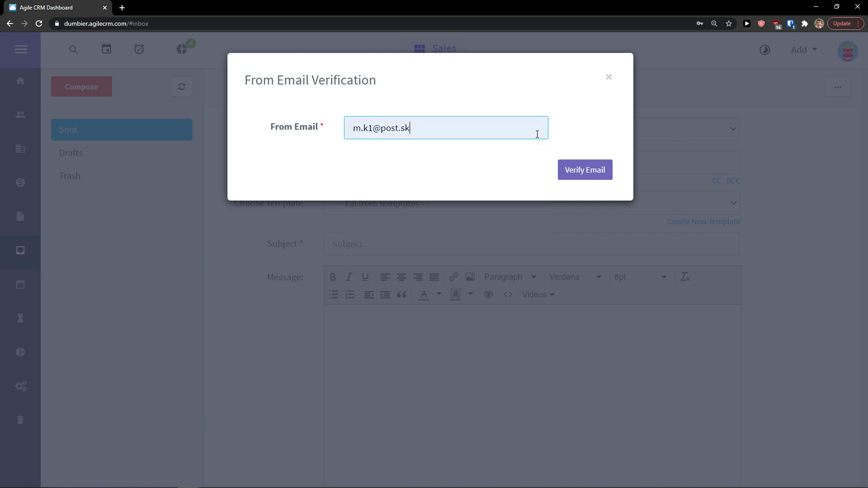
click(565, 169)
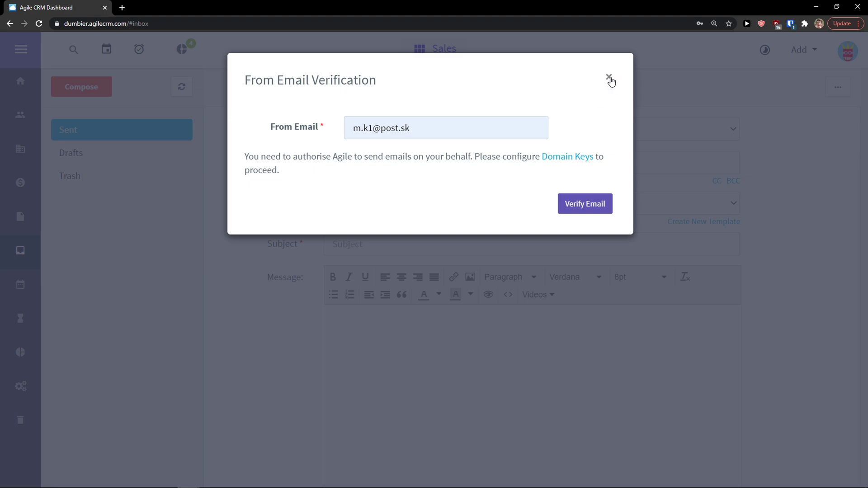
click(609, 79)
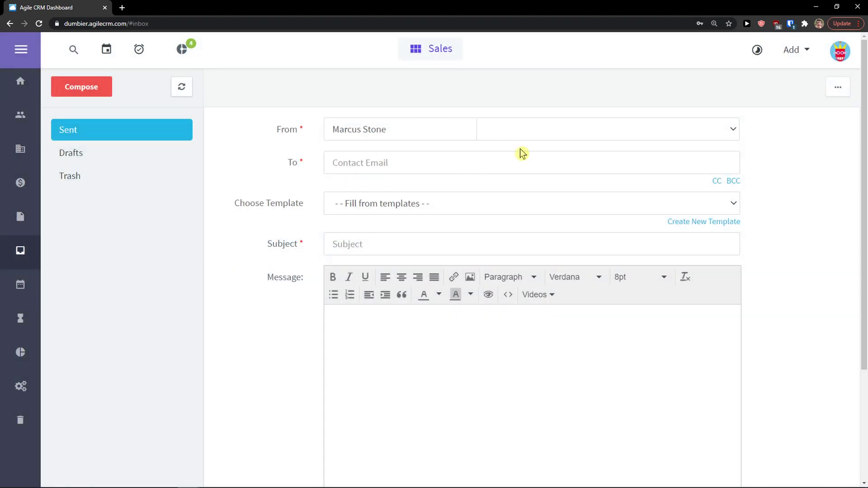
scroll(359, 181, down, 2)
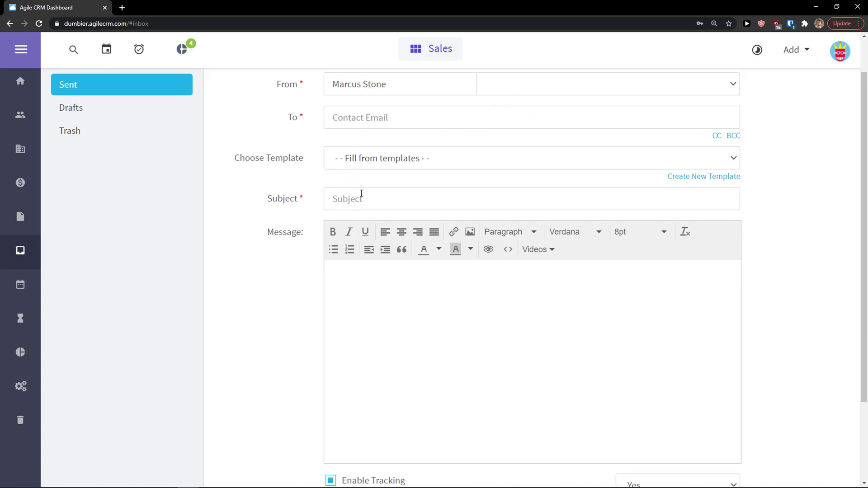
scroll(364, 198, up, 2)
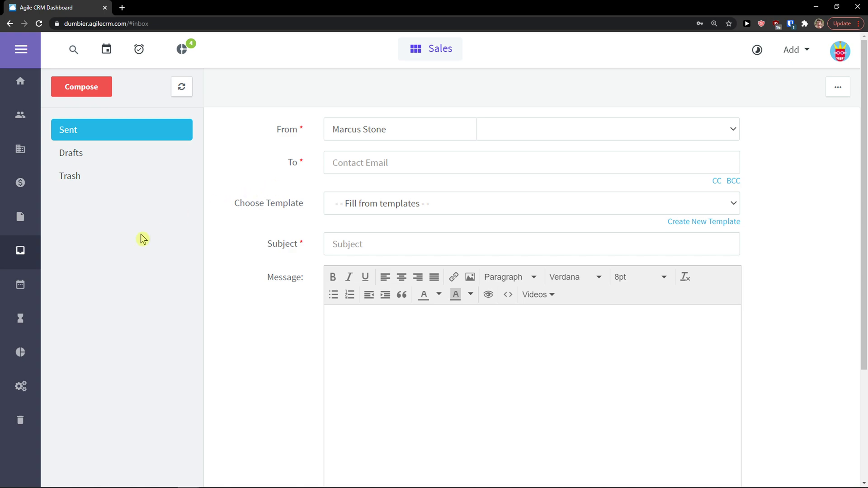
Step: Review Online Calendar's Business Hours, Meeting Types and Advanced buffer settings, then return to the scheduling URL tab
click(24, 292)
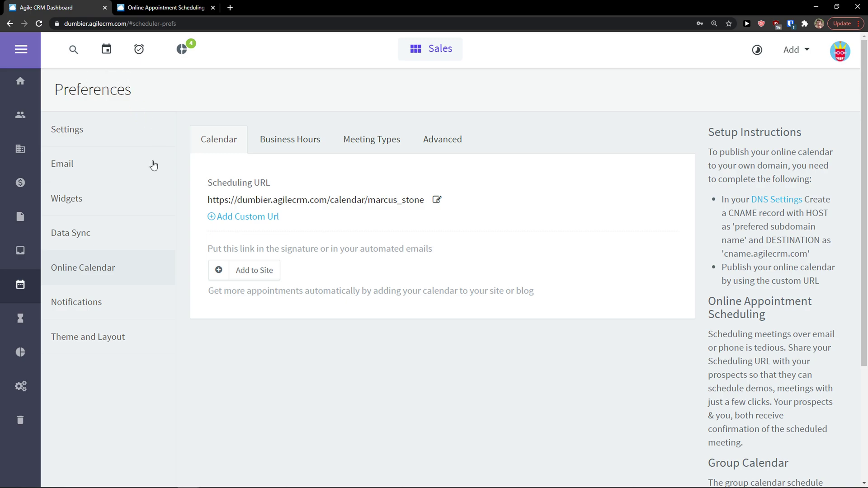
click(269, 139)
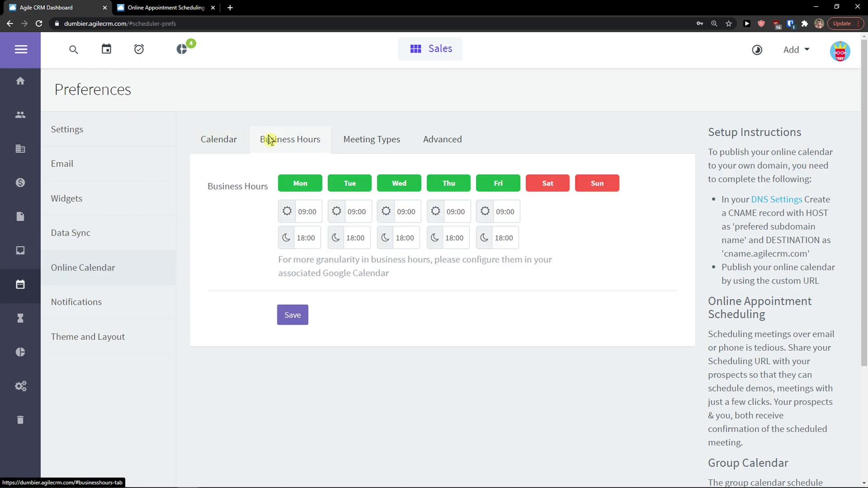
click(364, 146)
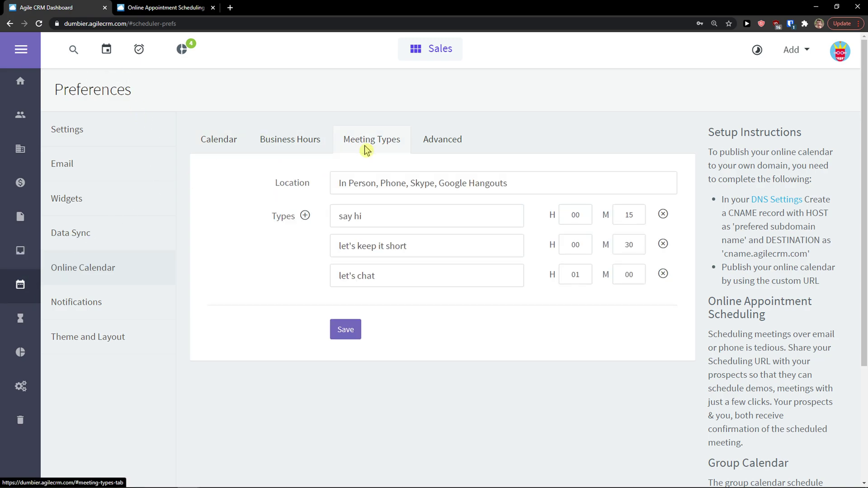
click(204, 7)
key(ctrl+shift+Tab)
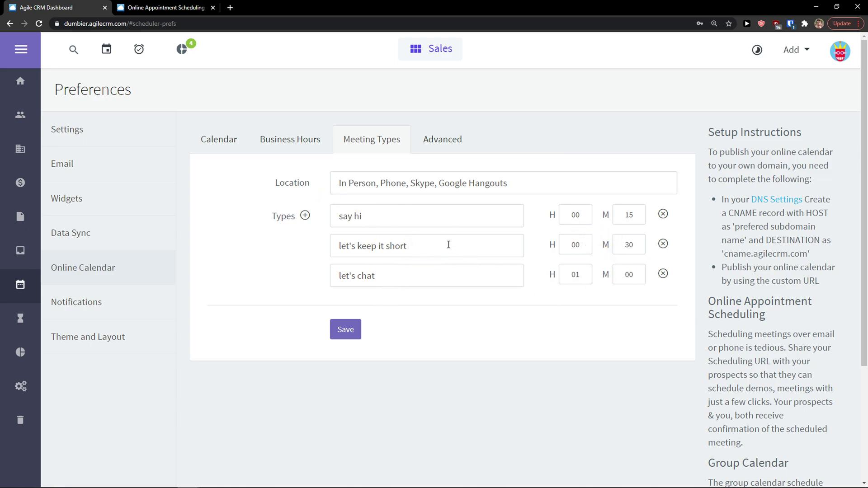
click(436, 153)
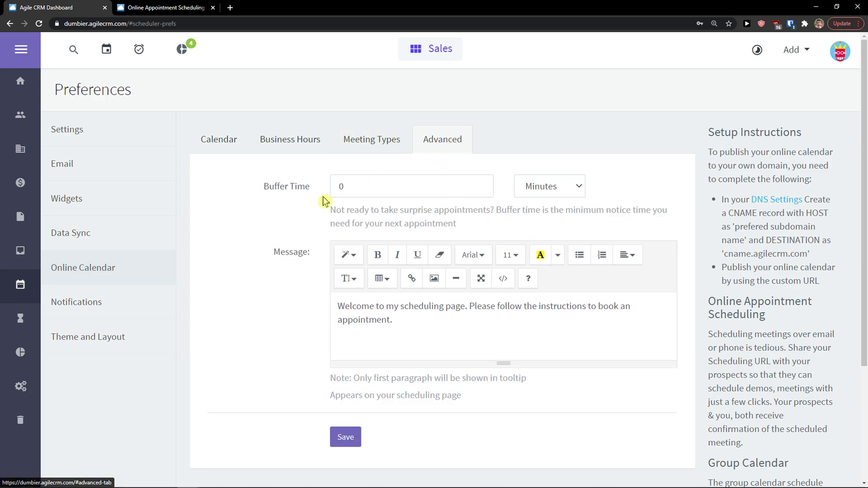
drag(335, 209, 493, 230)
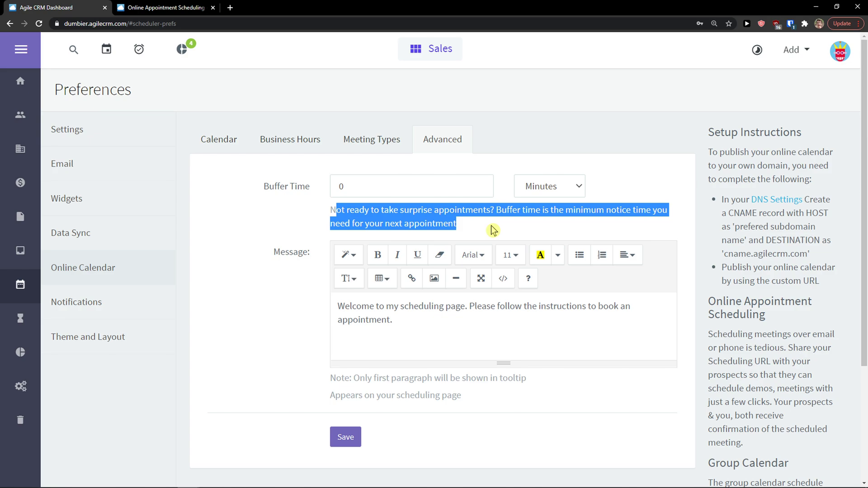
click(235, 146)
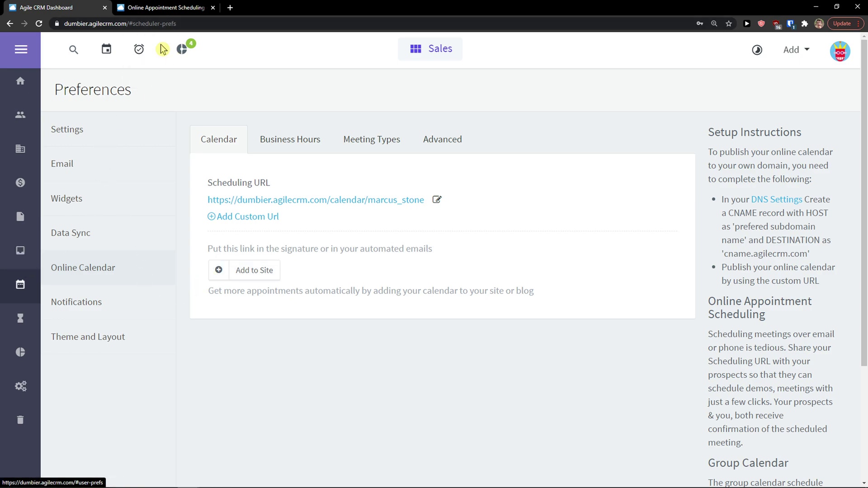
Step: On the booking page, pick 'let's keep it short' at 14:00 on Feb 15, then return to the CRM tab
click(164, 8)
click(386, 253)
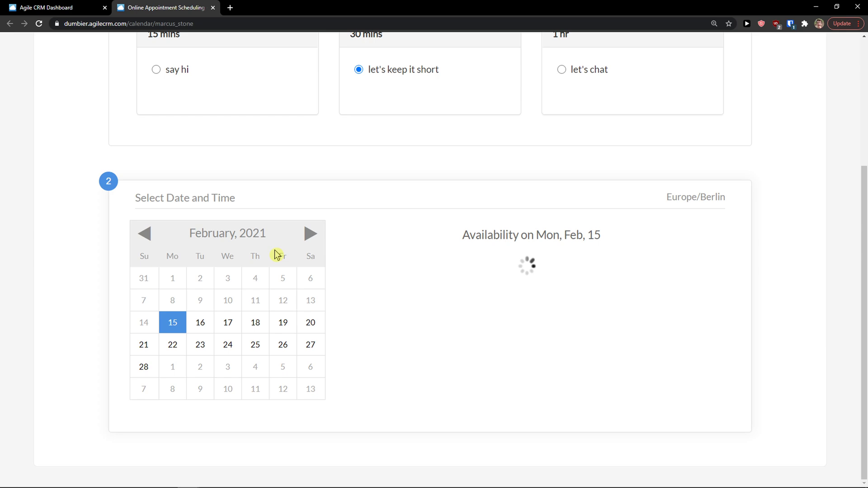
scroll(261, 281, up, 1)
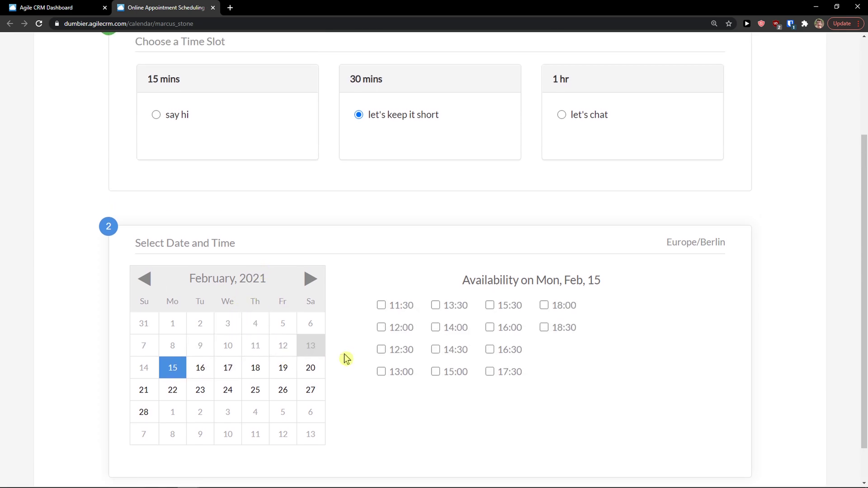
click(436, 328)
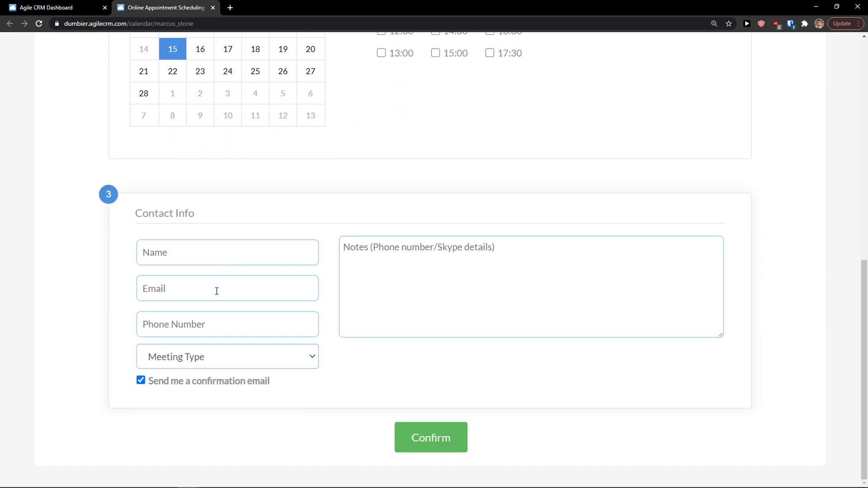
scroll(425, 303, up, 8)
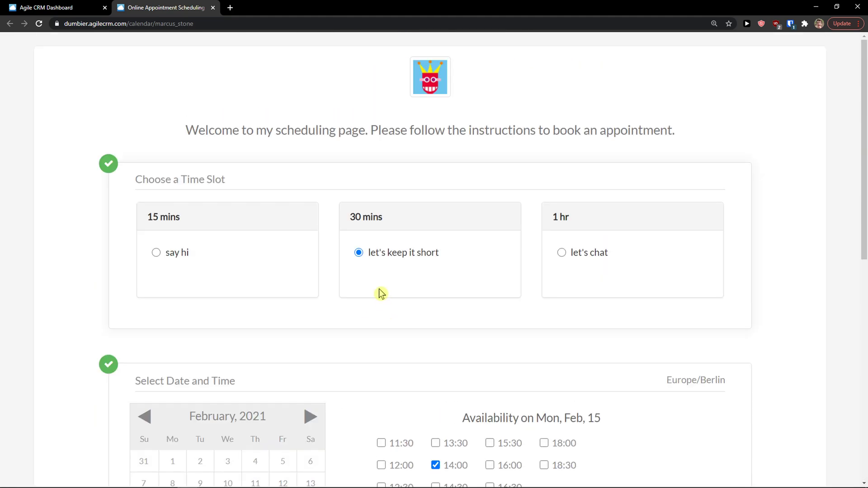
scroll(380, 294, down, 1)
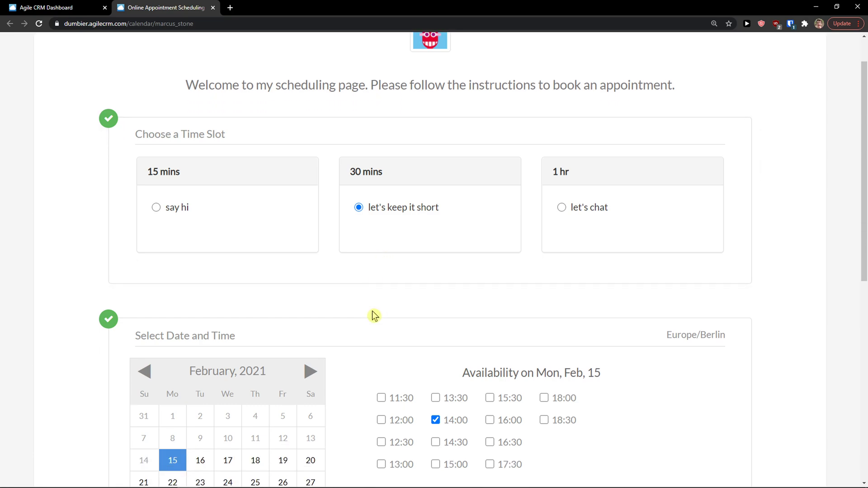
click(81, 7)
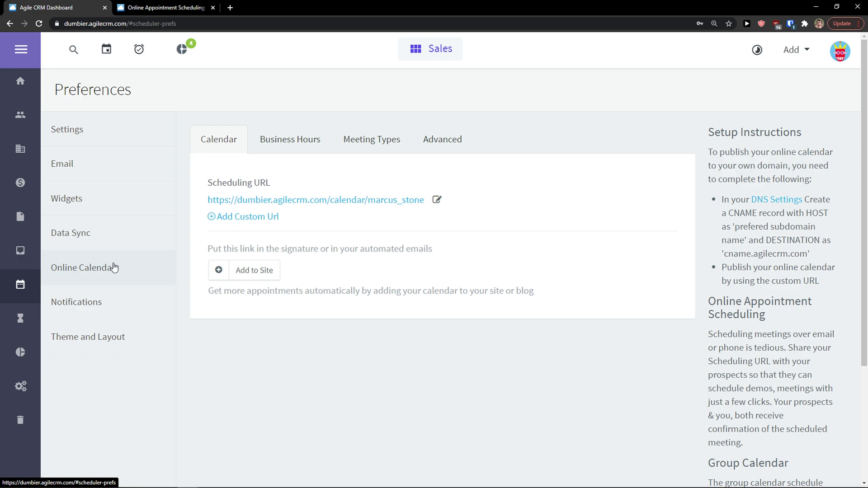
Step: Go via Activities to Reports, expand Automations and Deals, and open Incoming Deals
click(25, 319)
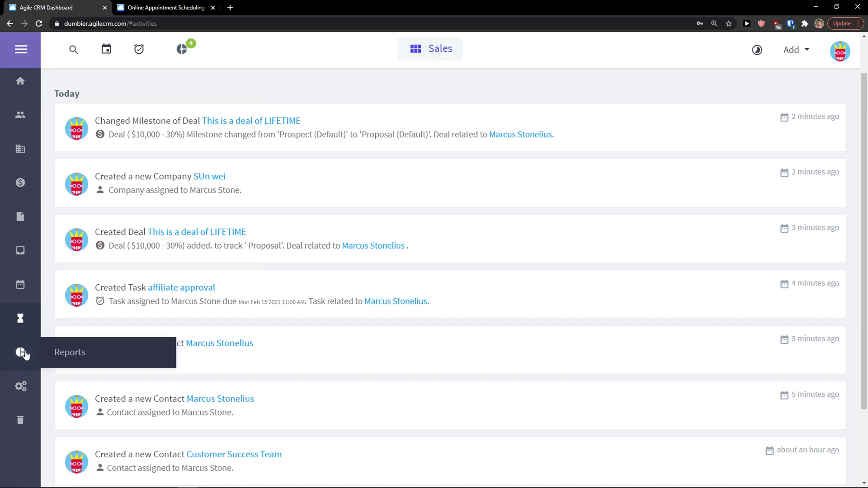
click(28, 351)
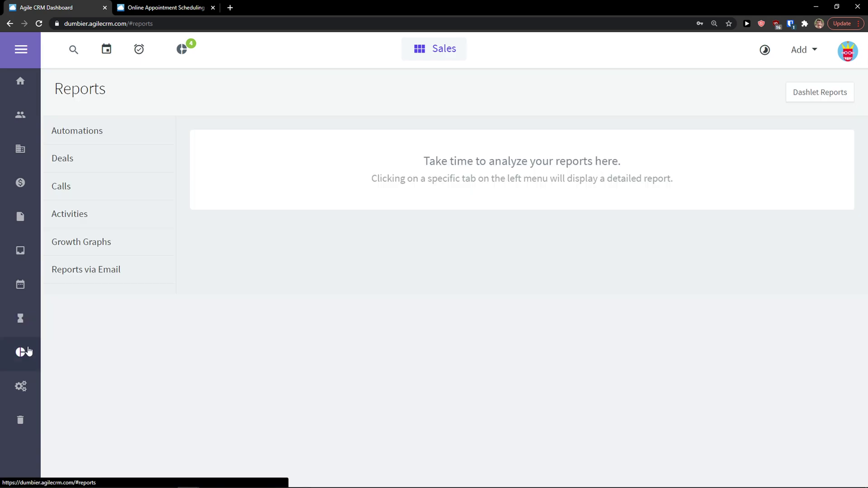
click(131, 133)
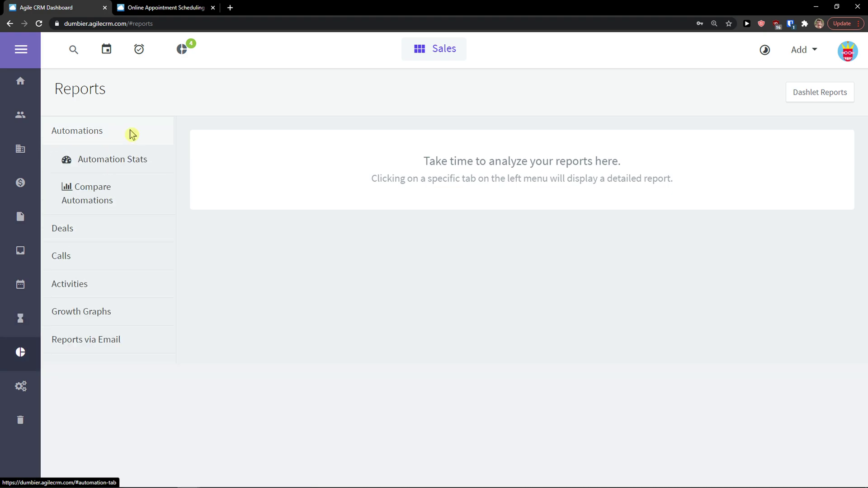
click(95, 231)
click(120, 187)
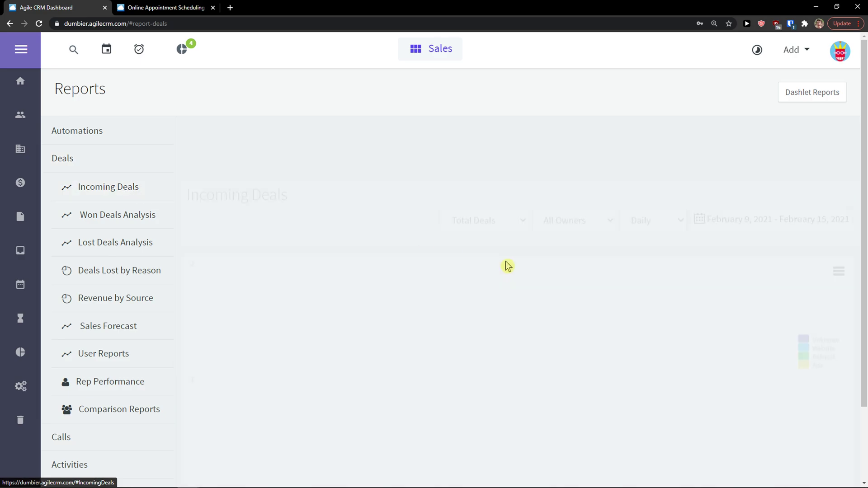
Step: Look over the Incoming Deals chart for Feb 9–15, 2021 and expand the Calls report list
scroll(466, 281, down, 1)
mouse_move(782, 292)
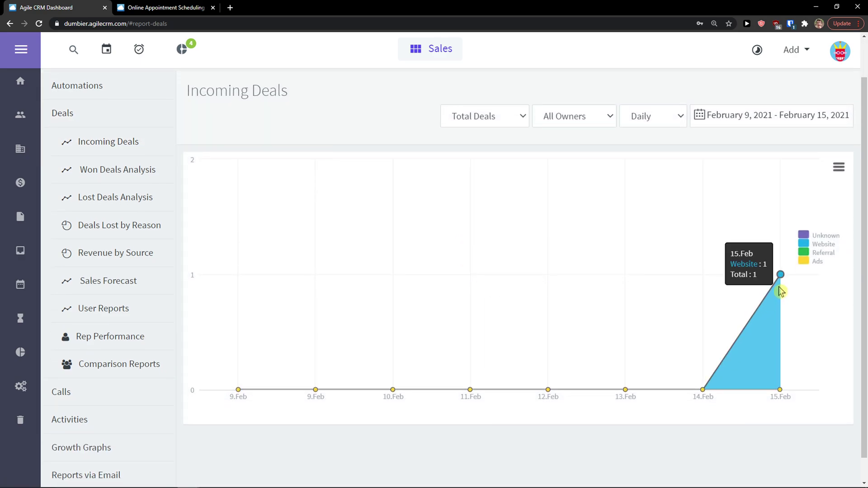
mouse_move(120, 231)
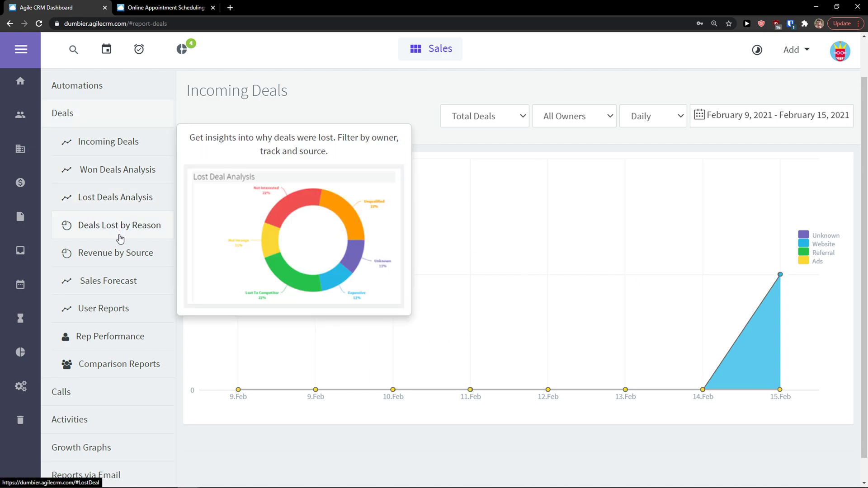
mouse_move(115, 257)
mouse_move(105, 302)
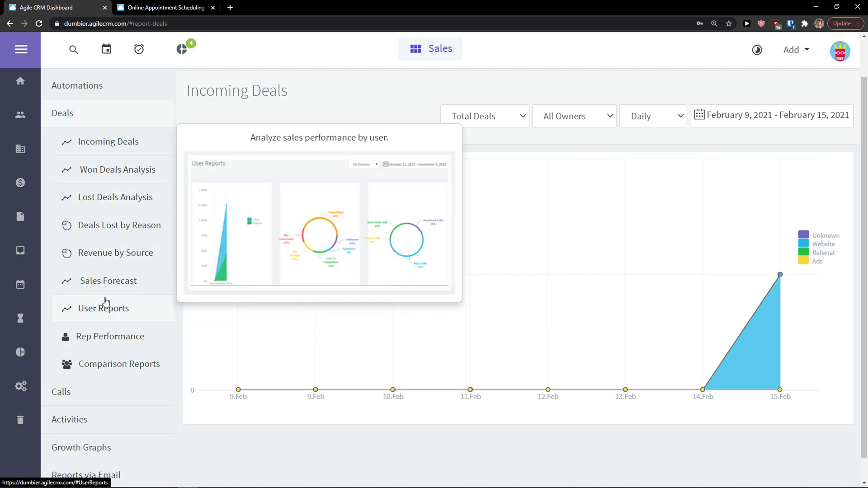
mouse_move(118, 348)
mouse_move(131, 363)
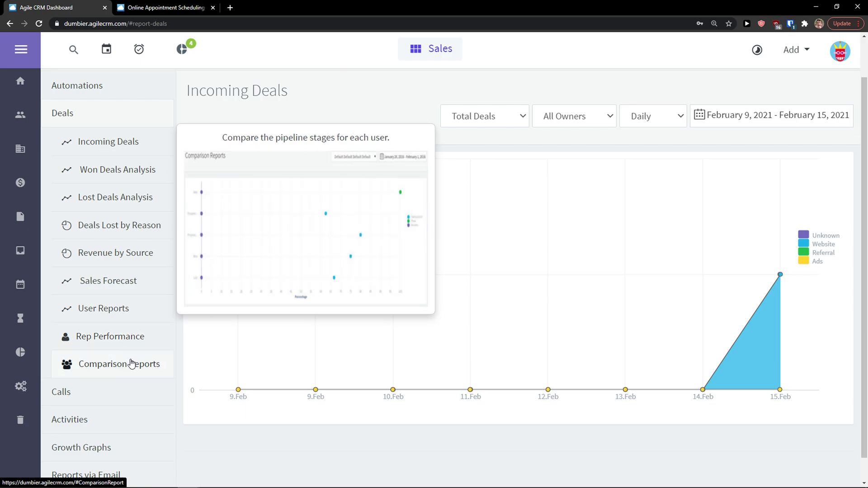
scroll(130, 372, up, 1)
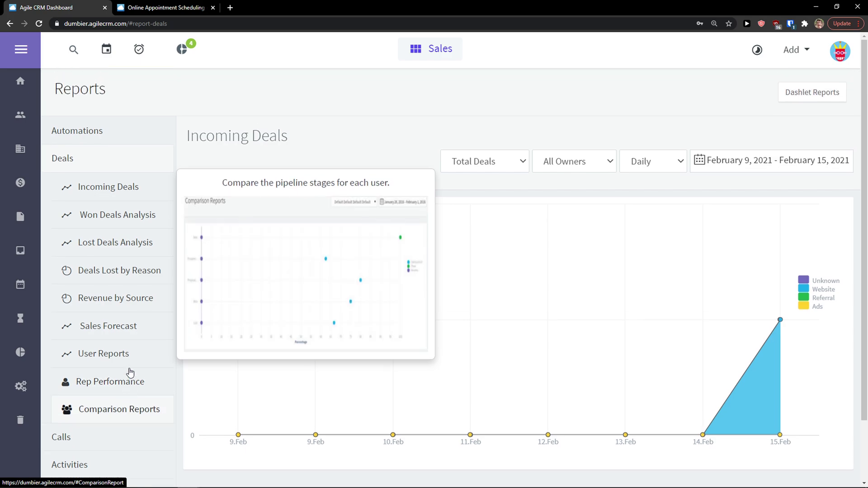
scroll(130, 374, down, 2)
click(108, 373)
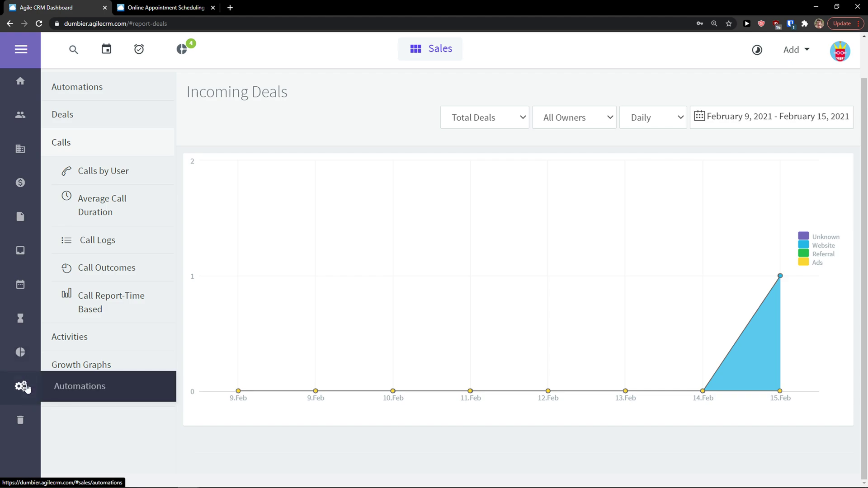
click(27, 388)
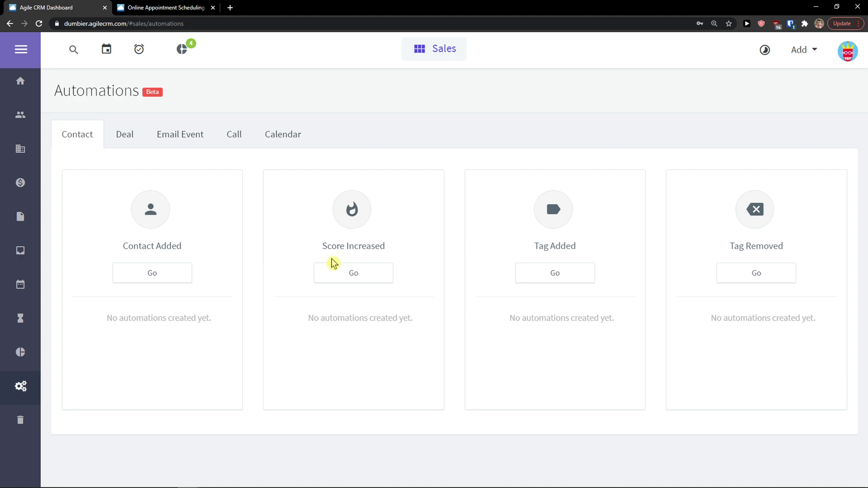
click(170, 278)
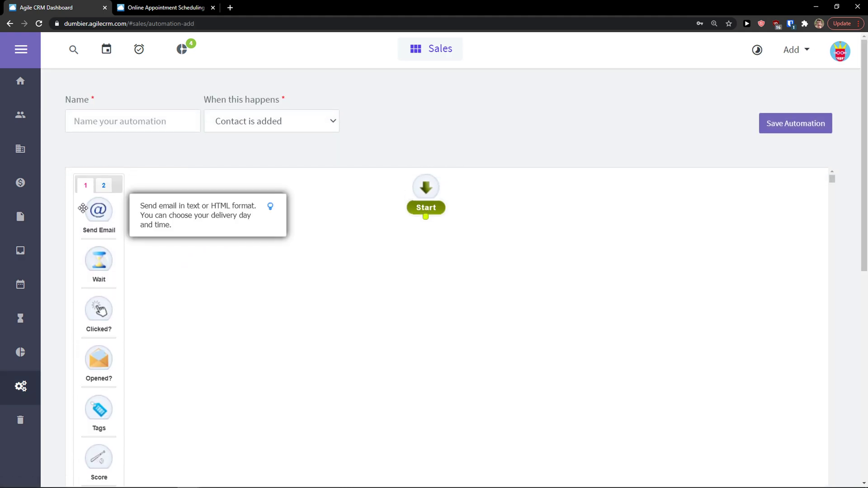
drag(99, 211, 430, 226)
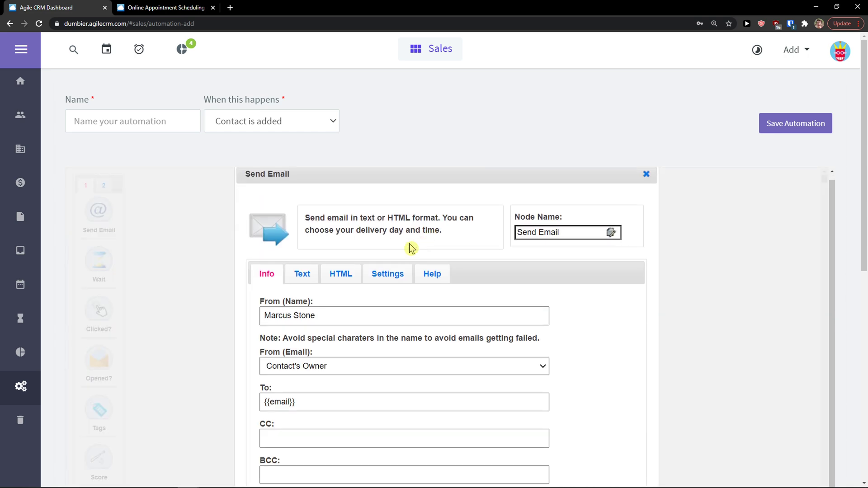
scroll(408, 348, down, 2)
scroll(381, 309, down, 3)
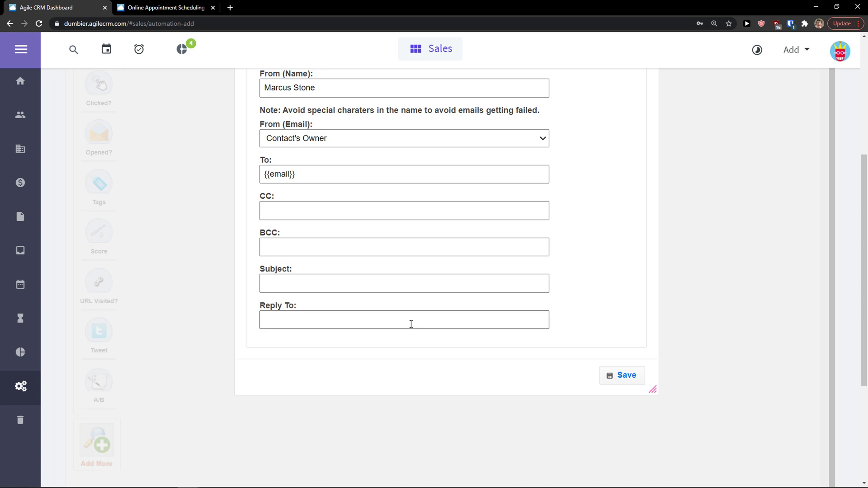
scroll(331, 248, up, 1)
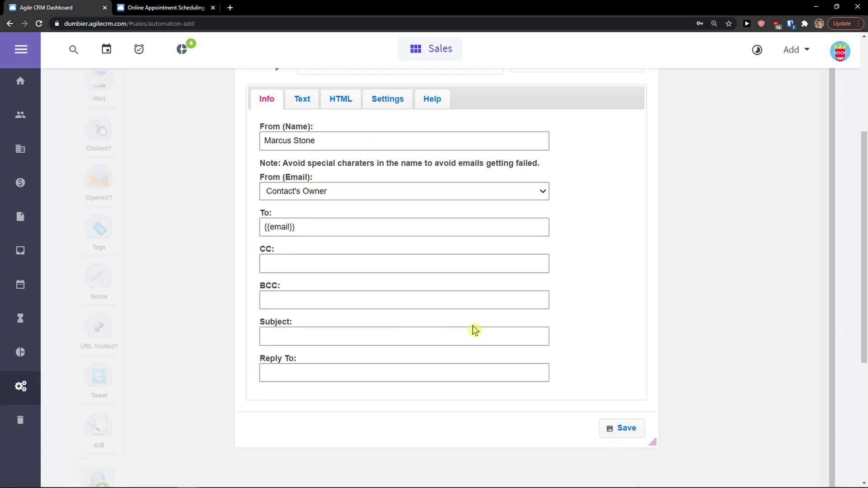
scroll(665, 410, up, 1)
click(626, 471)
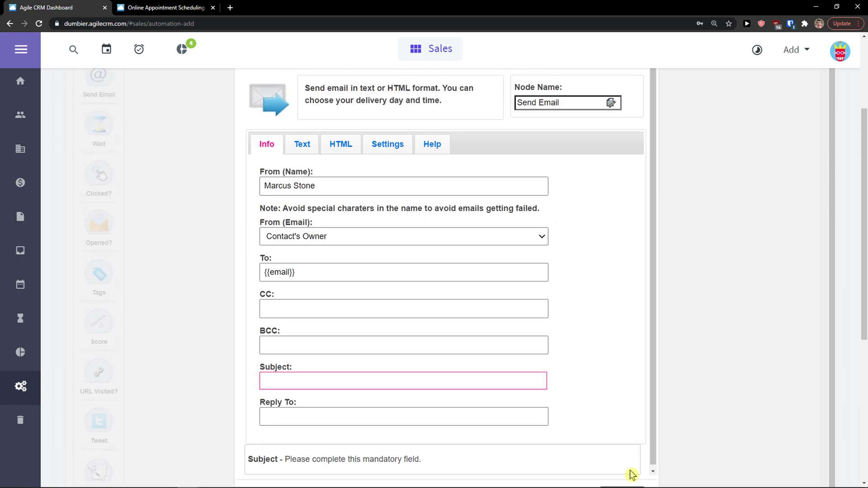
click(440, 378)
click(354, 404)
scroll(626, 427, down, 1)
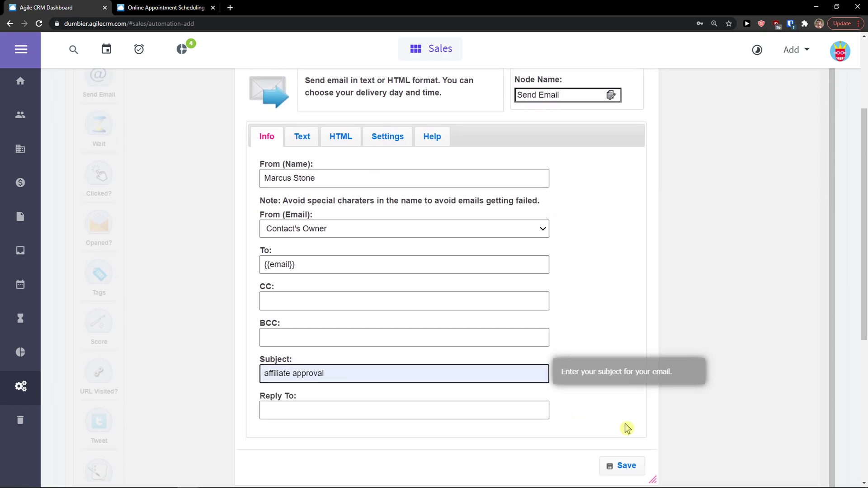
click(623, 465)
scroll(489, 394, up, 2)
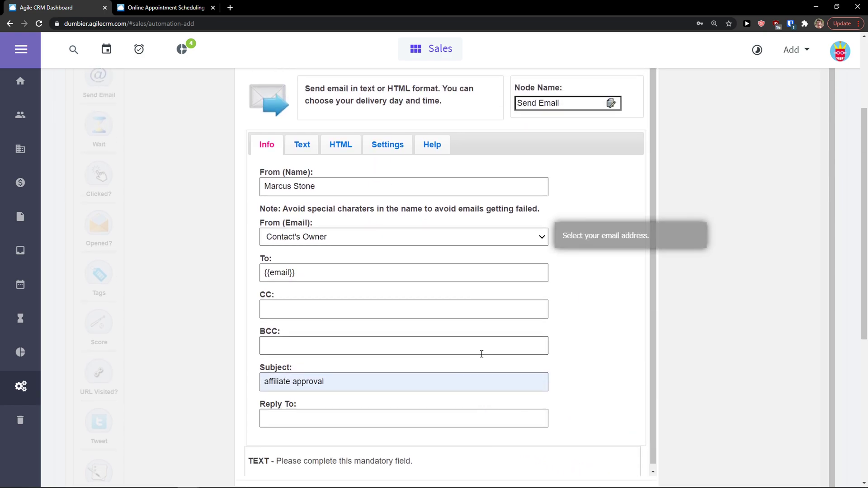
click(645, 129)
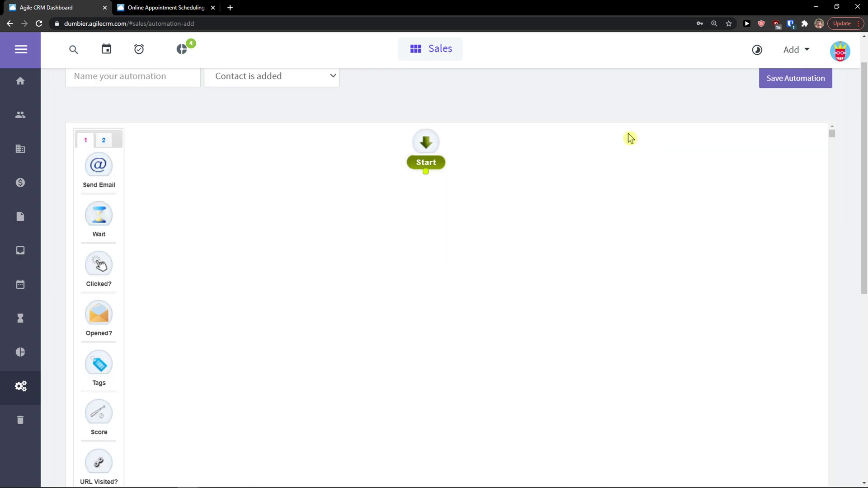
scroll(90, 276, down, 1)
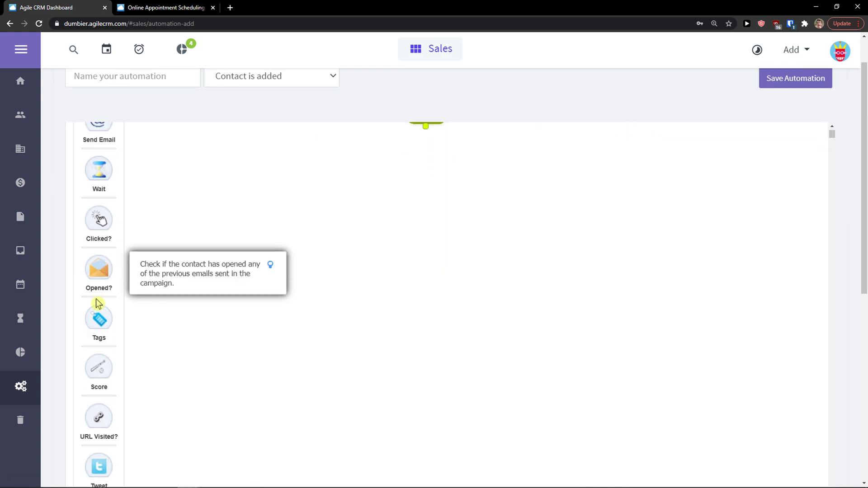
scroll(102, 361, down, 3)
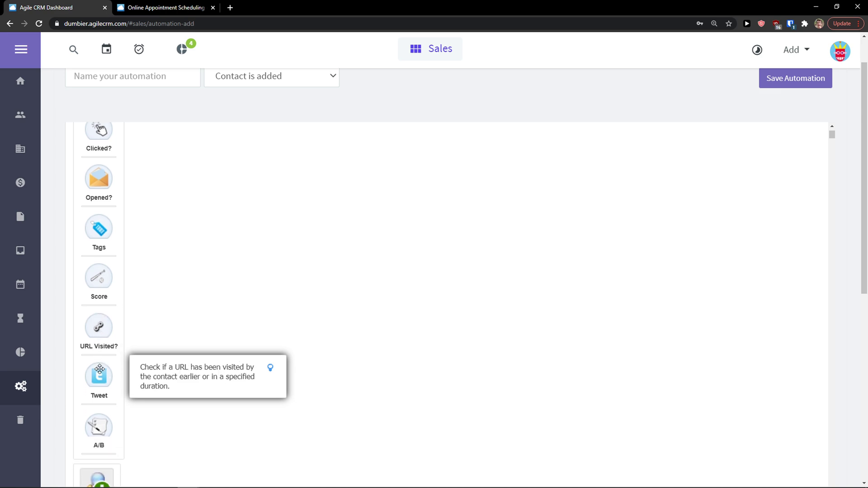
scroll(98, 391, up, 5)
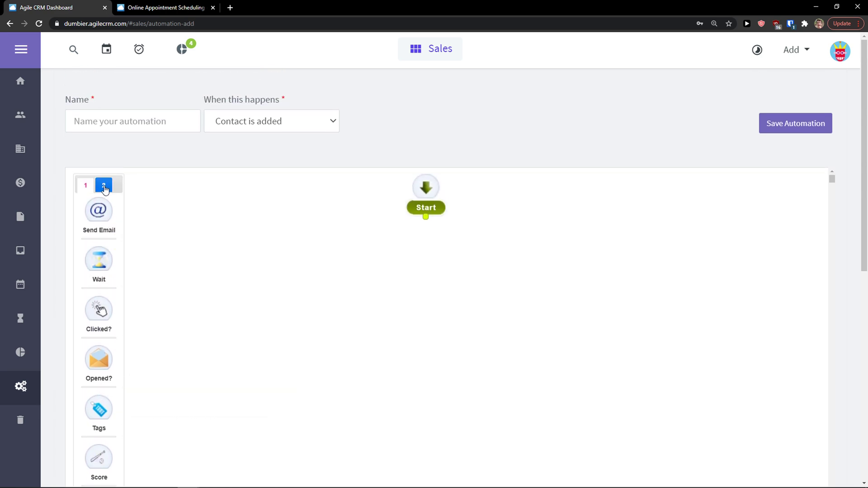
Step: Drop an Add Task step below Start as a 'call the contact' Call task, Normal priority, due in 1 day
click(103, 185)
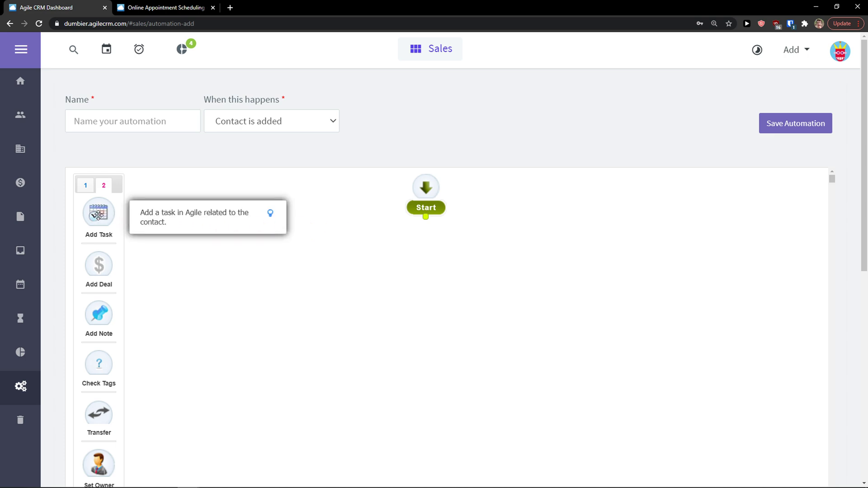
drag(99, 216, 430, 240)
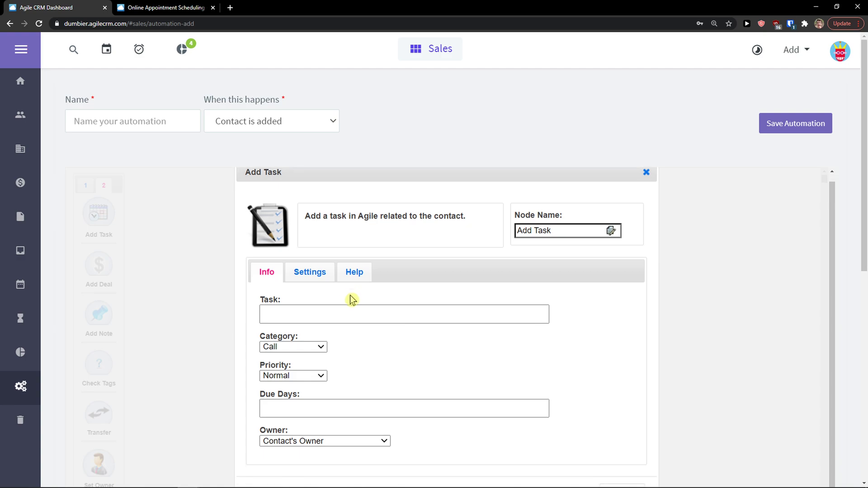
click(346, 313)
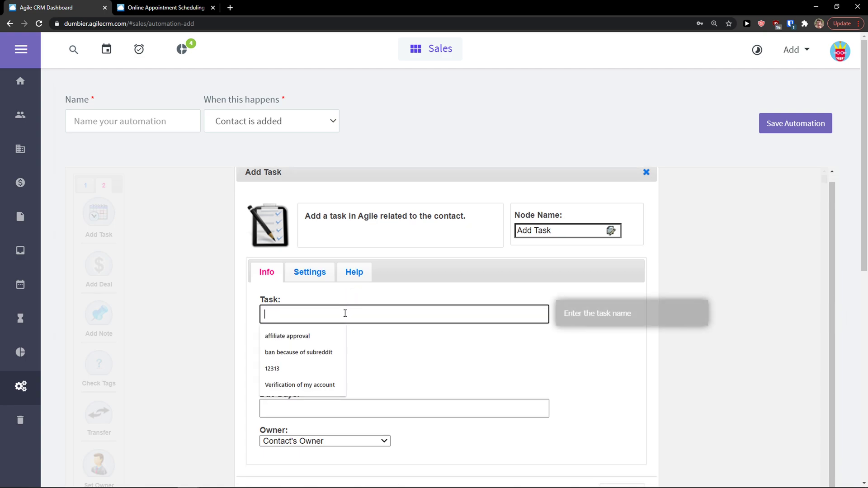
text(call the contact)
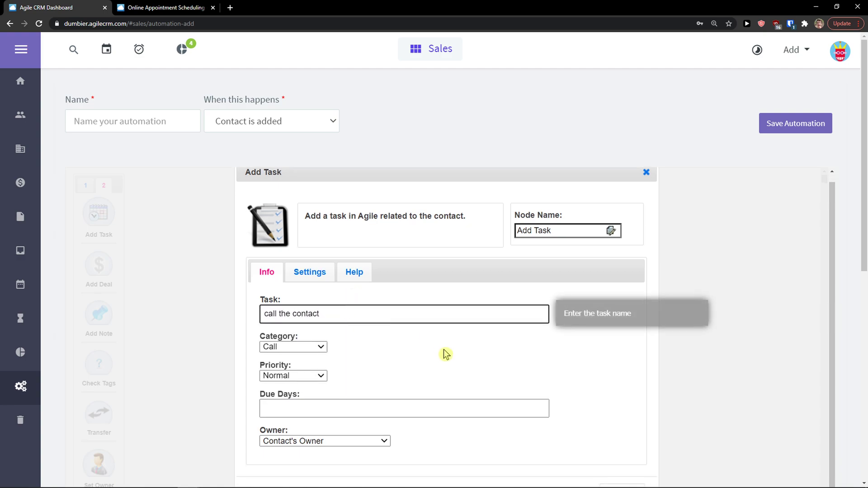
scroll(443, 350, down, 1)
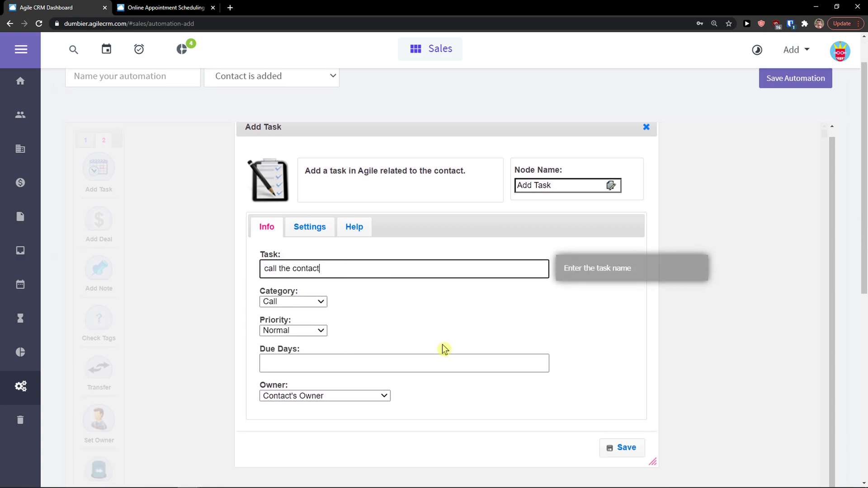
click(311, 302)
click(310, 309)
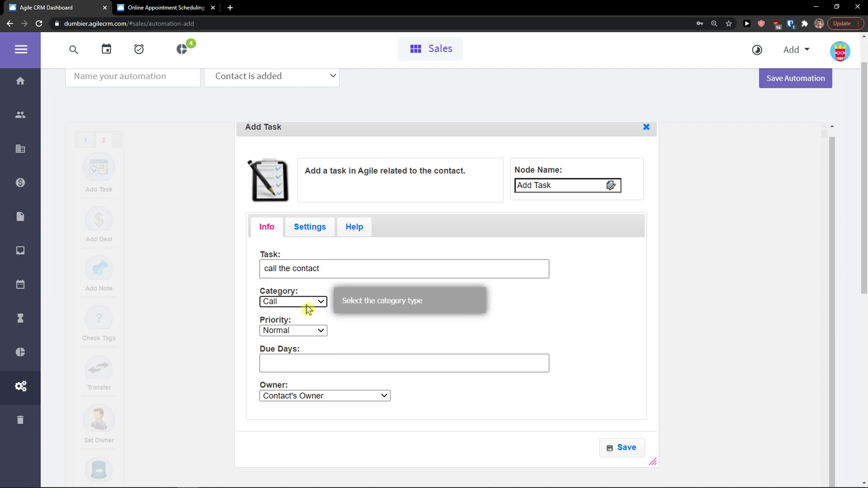
click(309, 331)
click(307, 341)
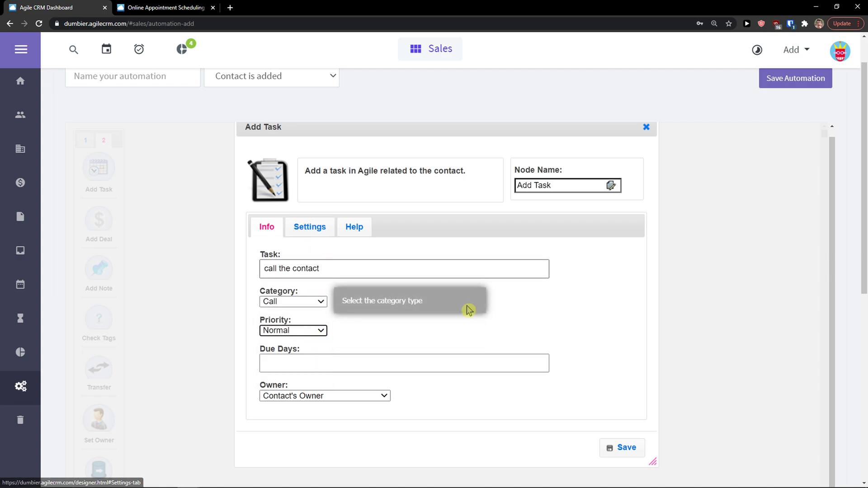
click(624, 447)
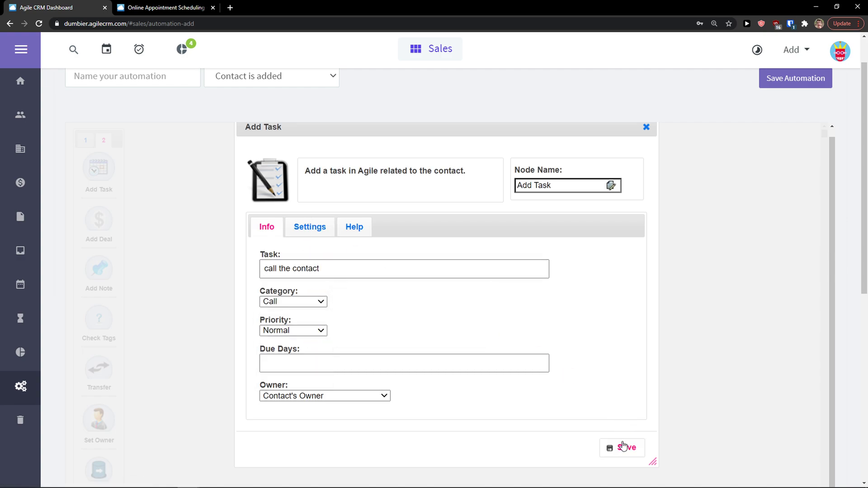
click(385, 363)
click(539, 360)
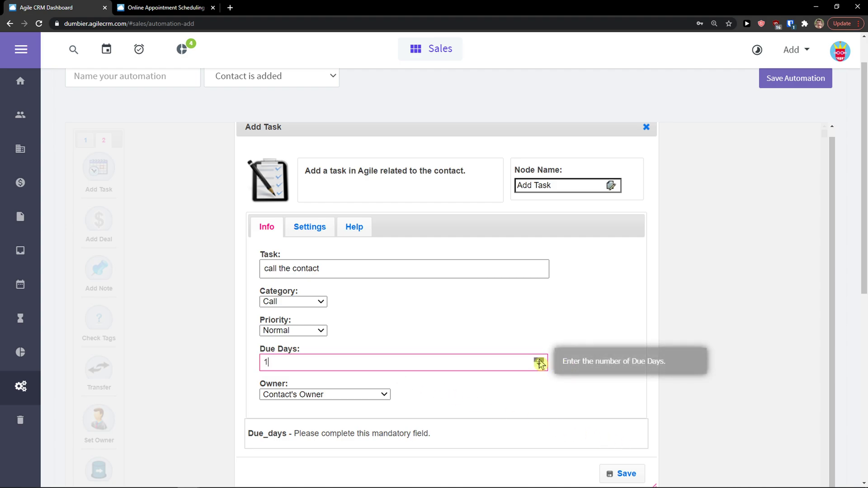
click(622, 473)
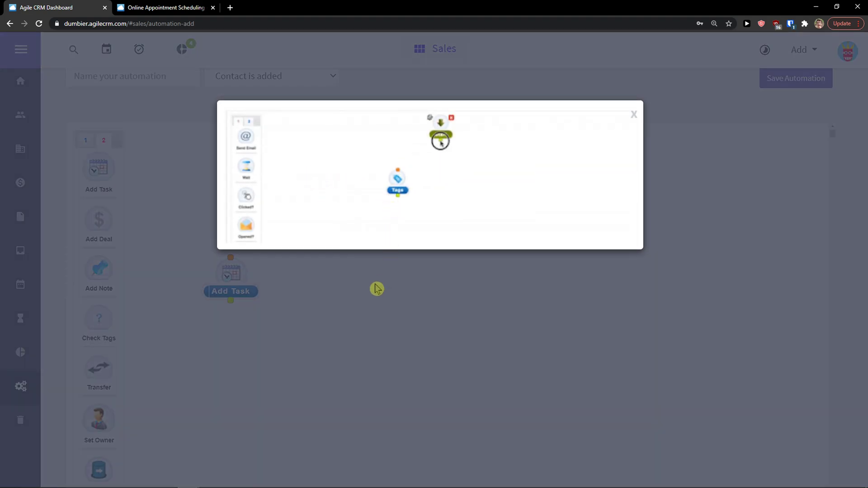
Step: Dismiss the demo popup, connect Start to the Add Task step, and close its settings
click(635, 117)
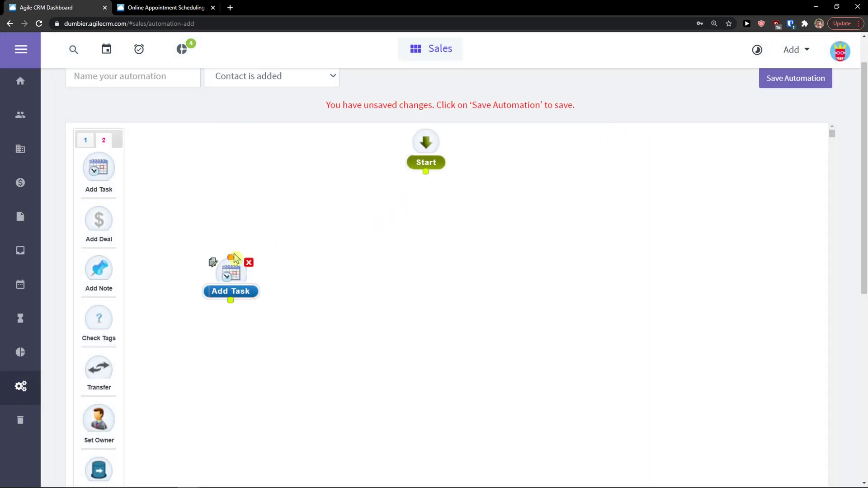
drag(424, 171, 362, 234)
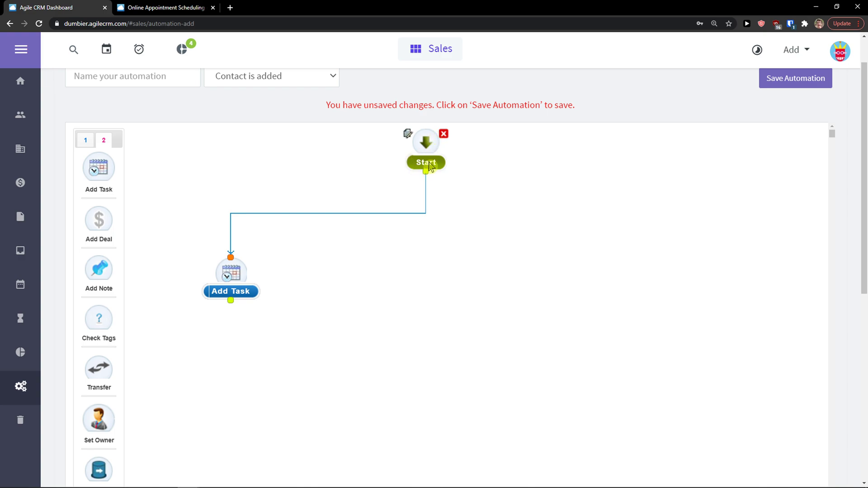
scroll(421, 176, up, 1)
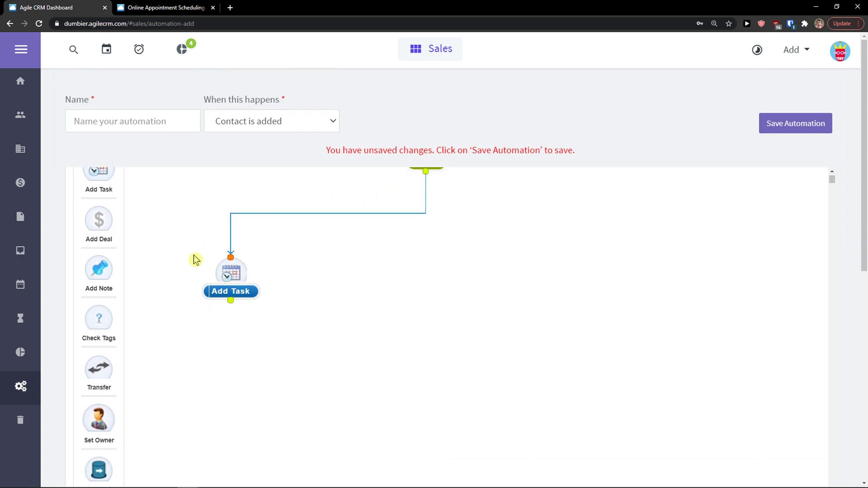
scroll(106, 312, down, 3)
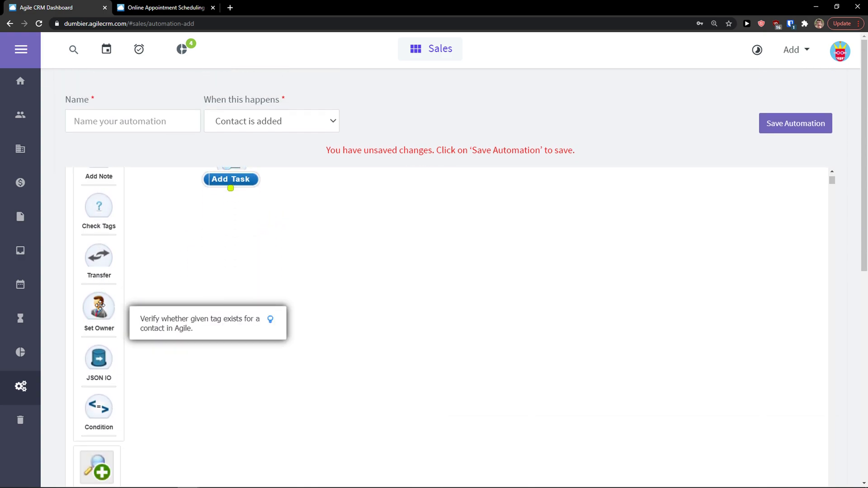
scroll(103, 308, down, 2)
scroll(101, 285, up, 6)
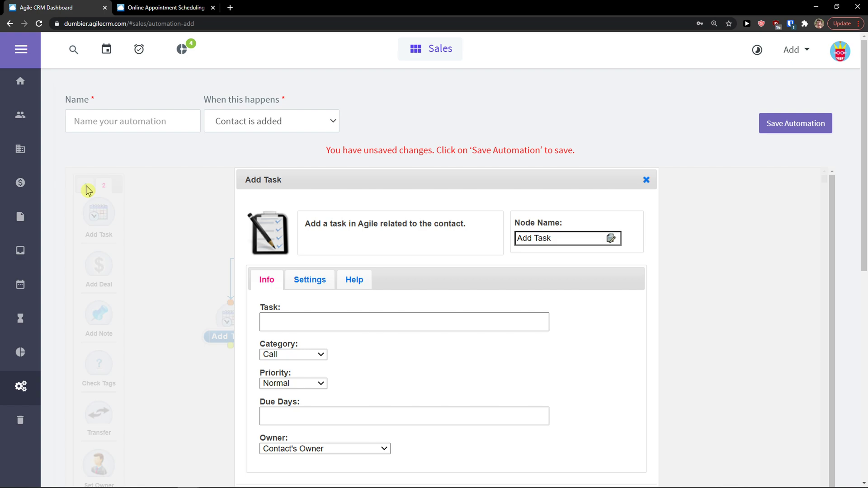
click(646, 180)
Step: Abandon the unnamed, unsaved automation and go back to the Sales home dashboard
click(85, 185)
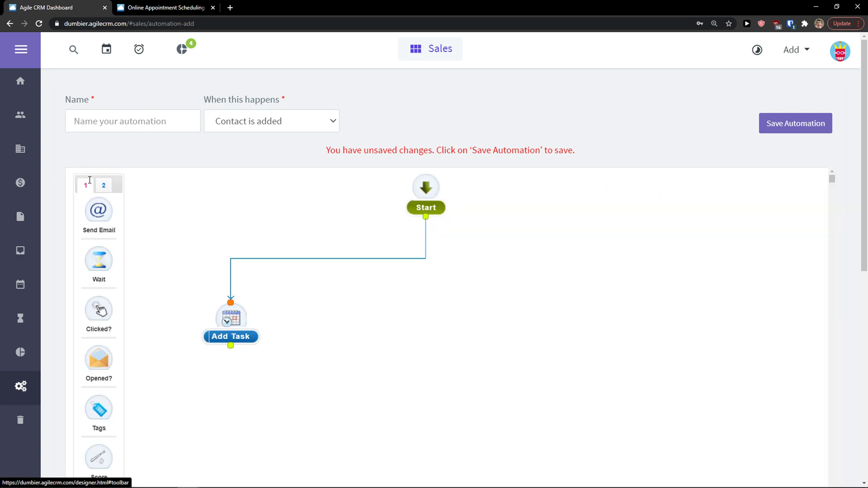
click(113, 119)
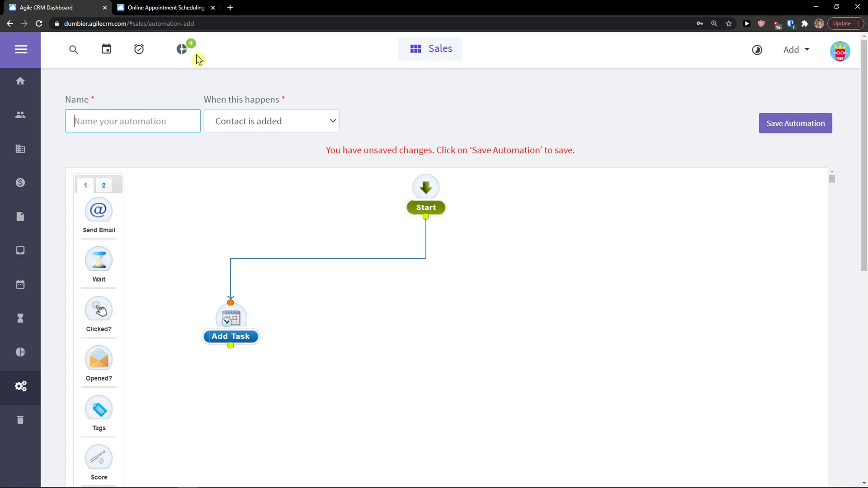
click(450, 56)
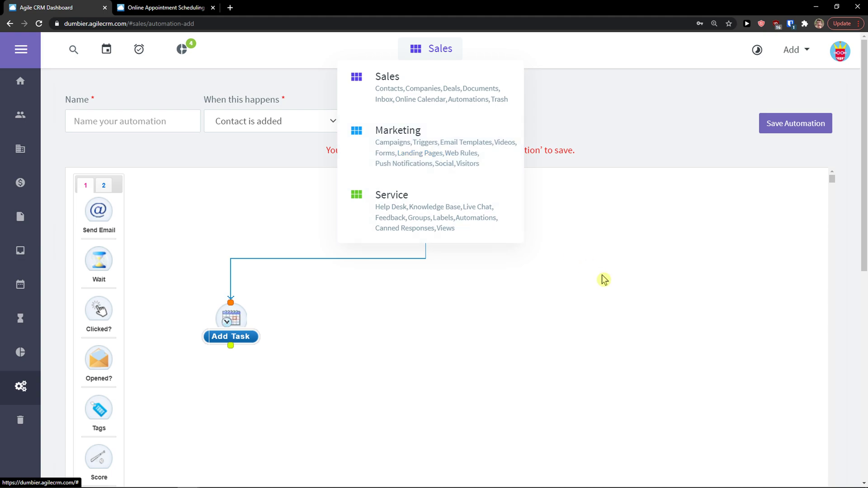
click(28, 93)
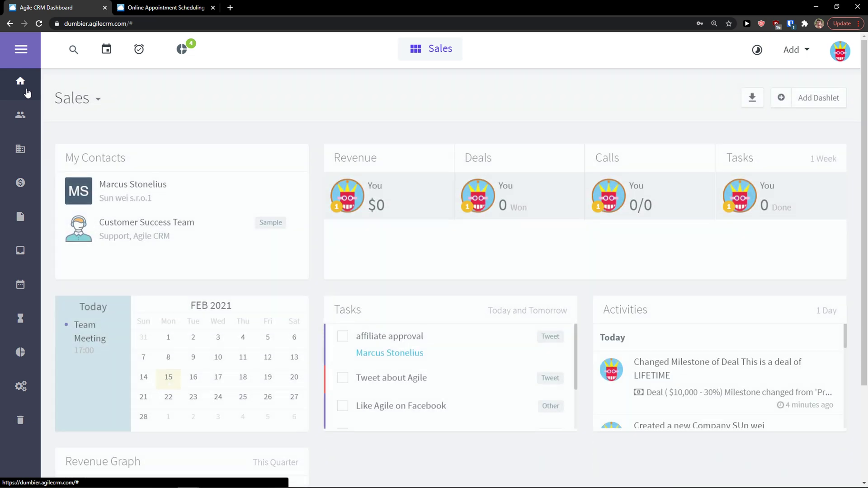